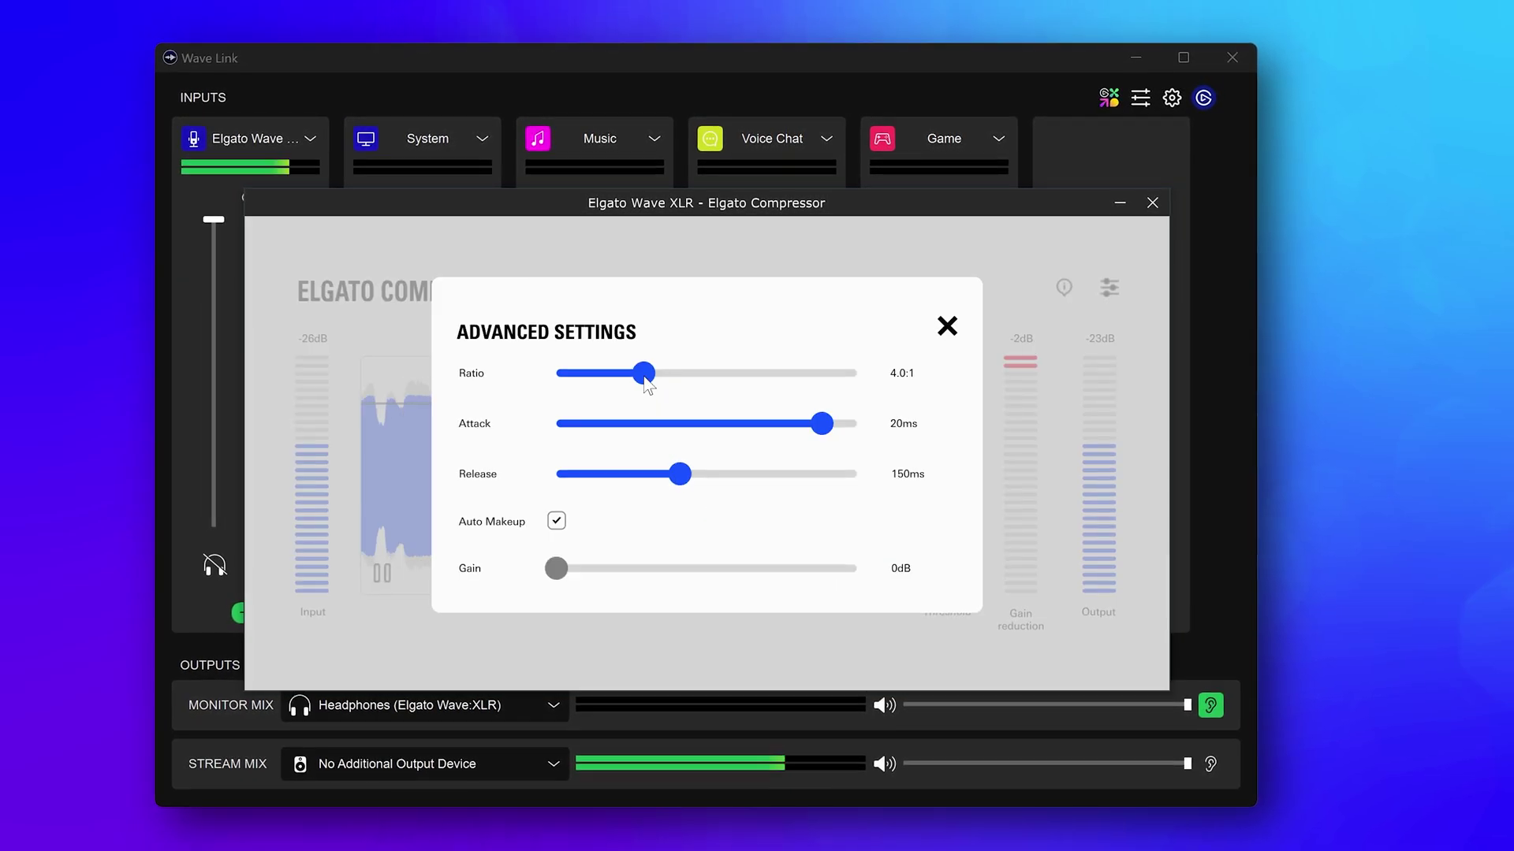
- Lower the compressor ratio toward 2.5:1 and start reducing attack and release
left_click_drag(644, 374, 595, 374)
mouse_move(821, 423)
left_mouse_down()
mouse_move(680, 425)
mouse_move(597, 474)
left_mouse_up()
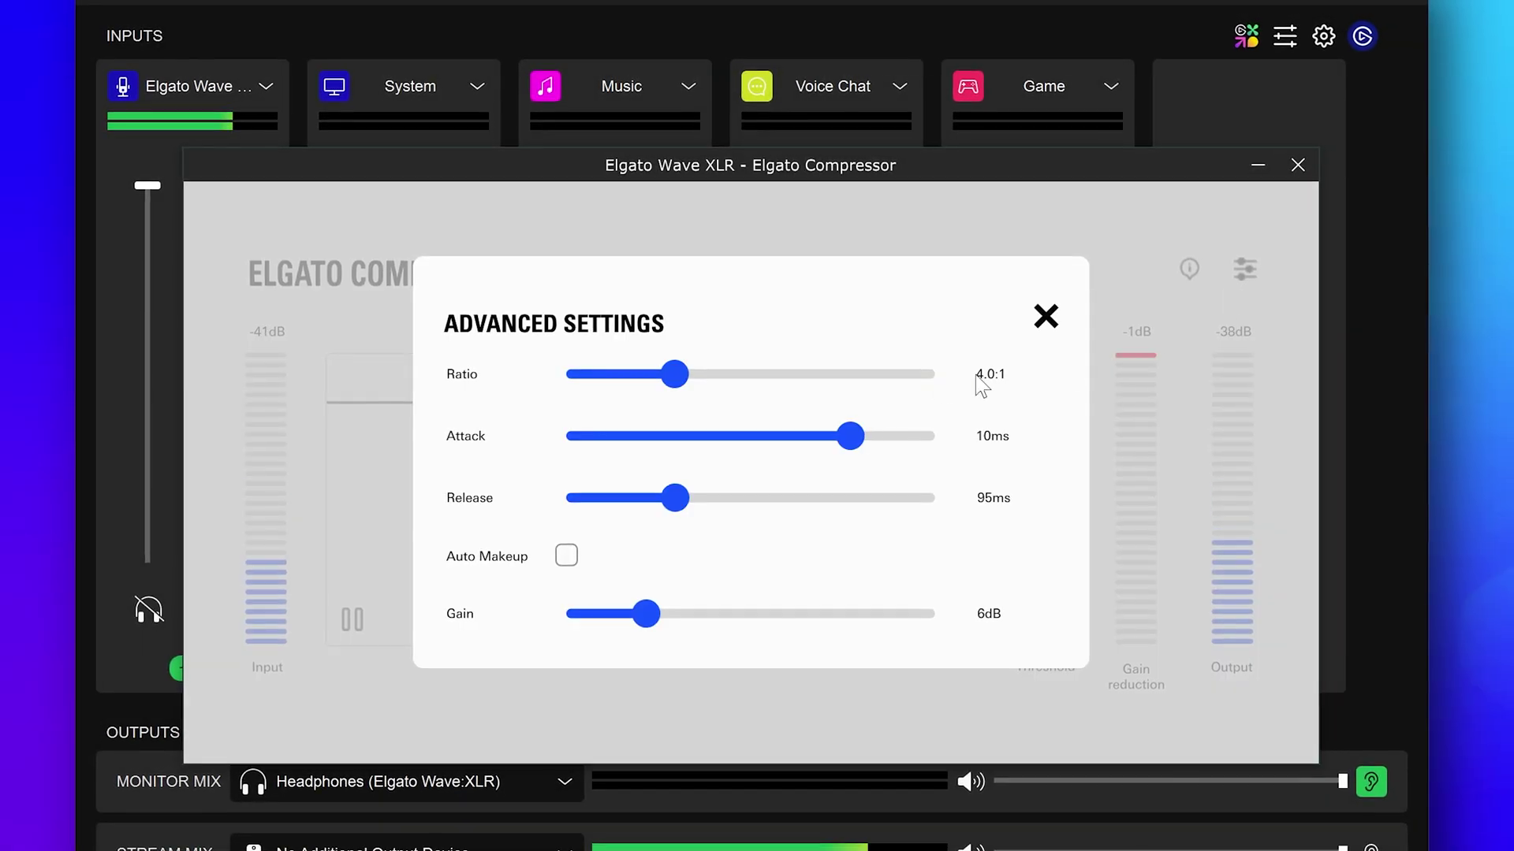
left_click_drag(674, 375, 608, 376)
- Finish at a 2.5:1 ratio, 1 ms attack, 75 ms release and 5 dB gain
left_click_drag(848, 436, 723, 436)
left_click_drag(677, 496, 658, 496)
left_click_drag(651, 607, 639, 606)
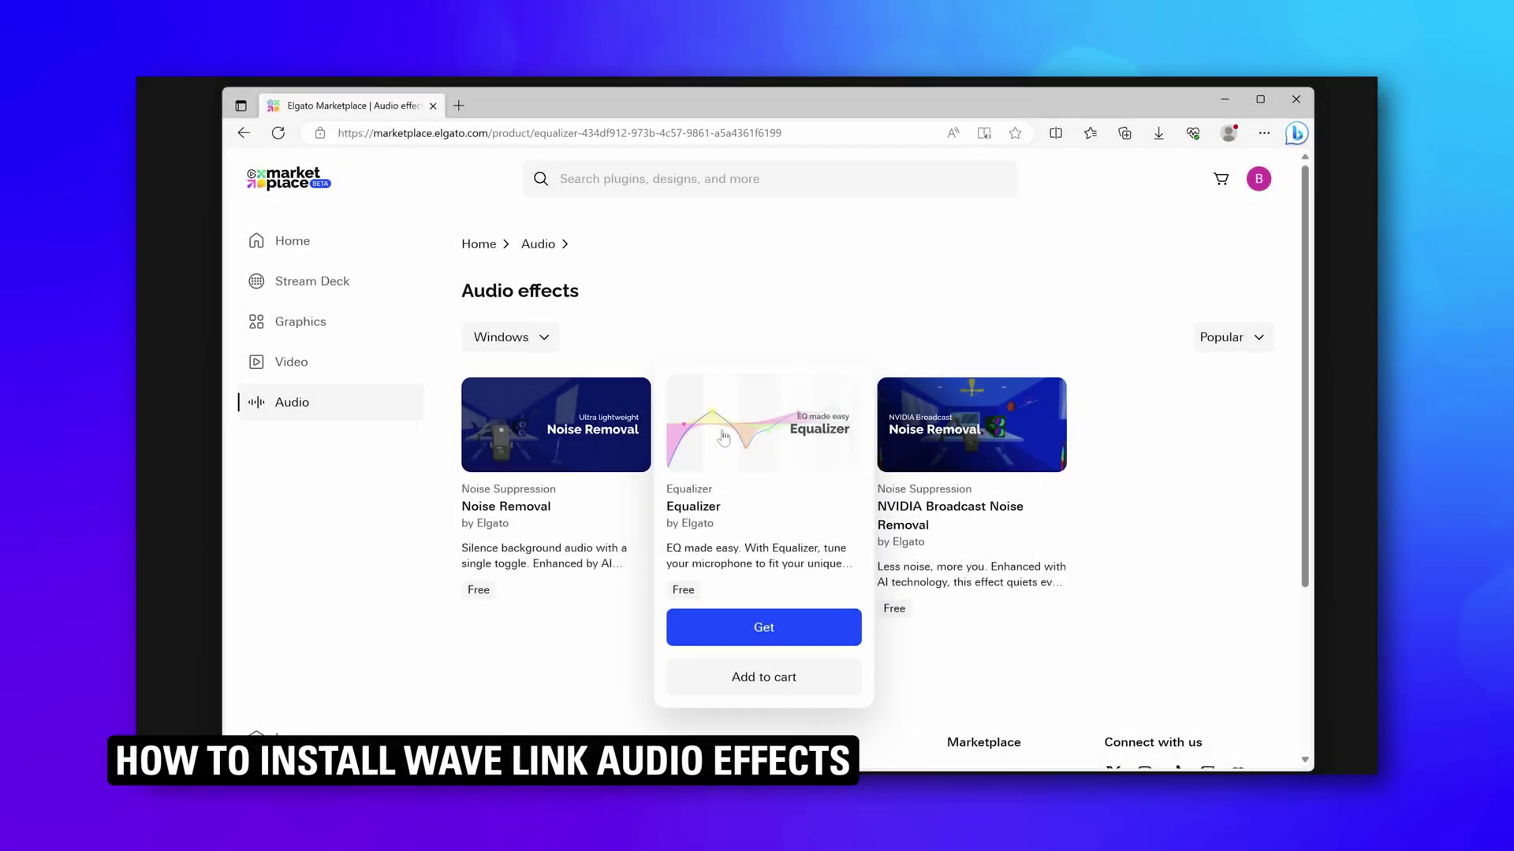
- View the Equalizer product page, playing a gallery clip and the next gallery item
left_click(724, 438)
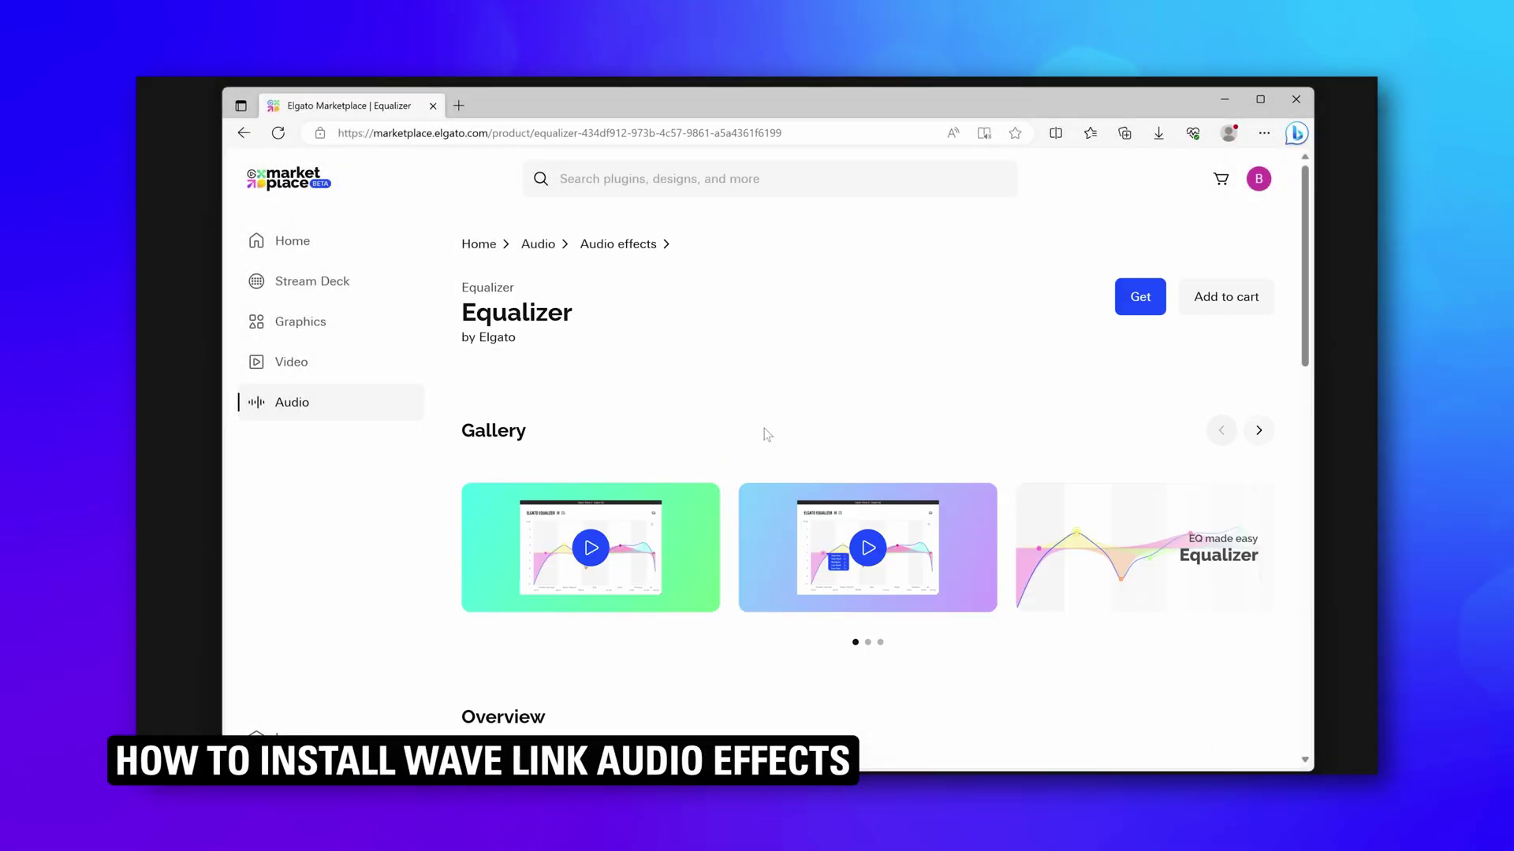
left_click(662, 521)
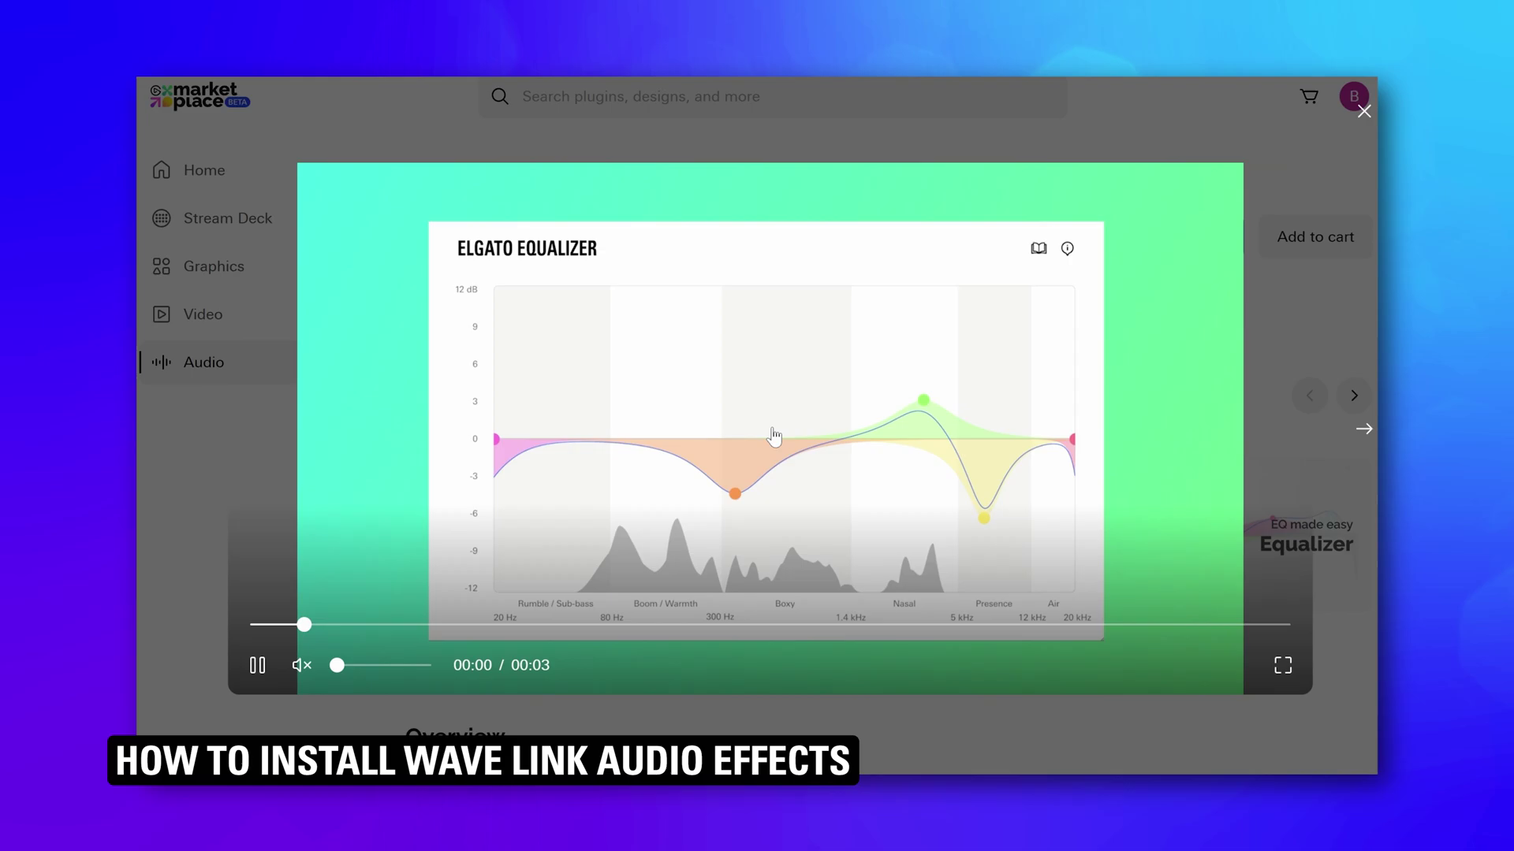
left_click(1366, 437)
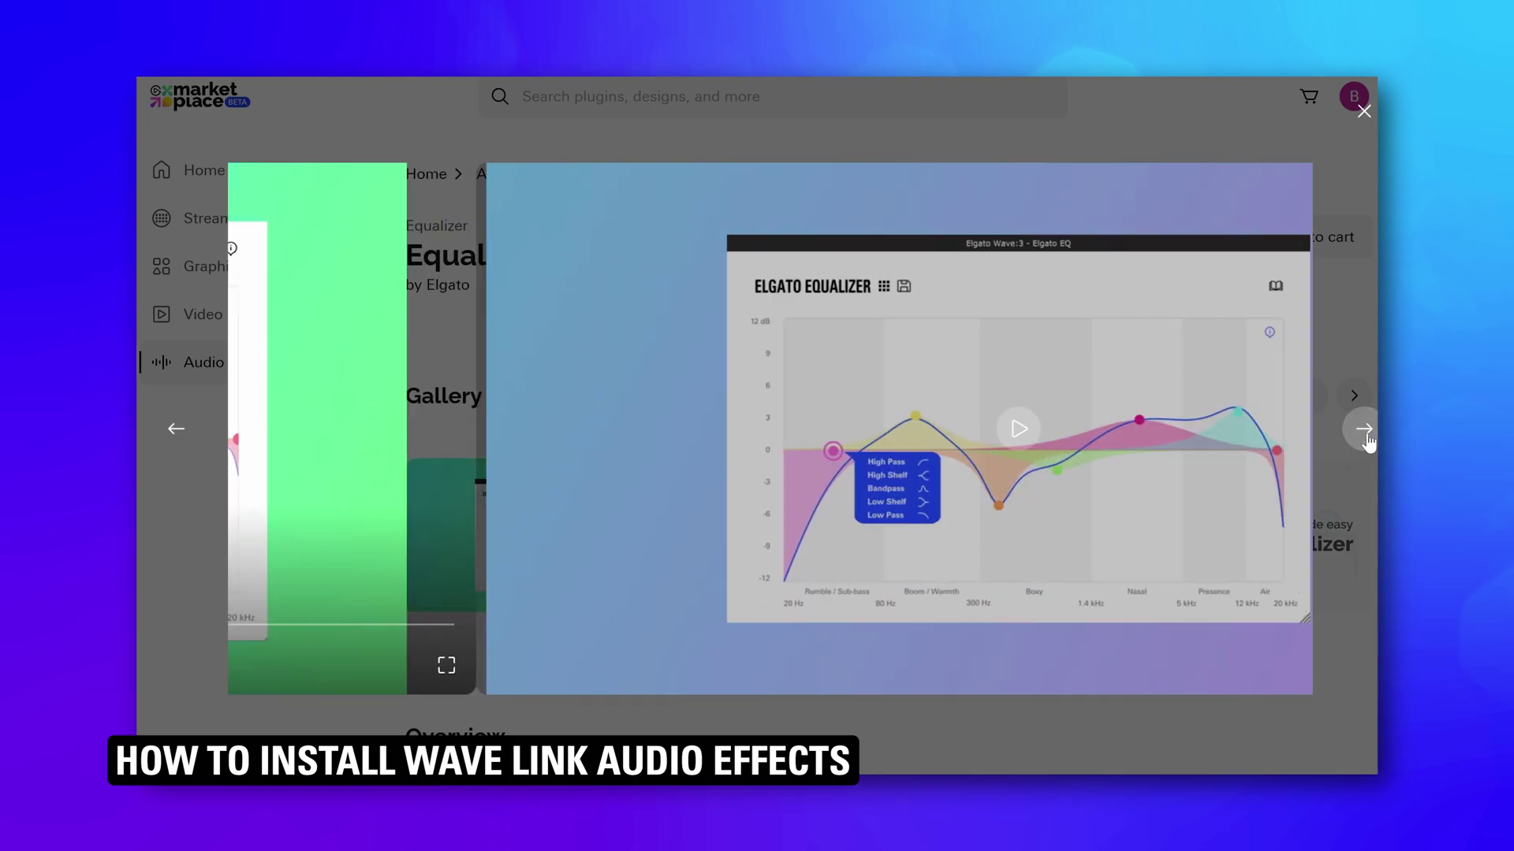
scroll(1025, 506, "down", 2)
scroll(1025, 507, "down", 1)
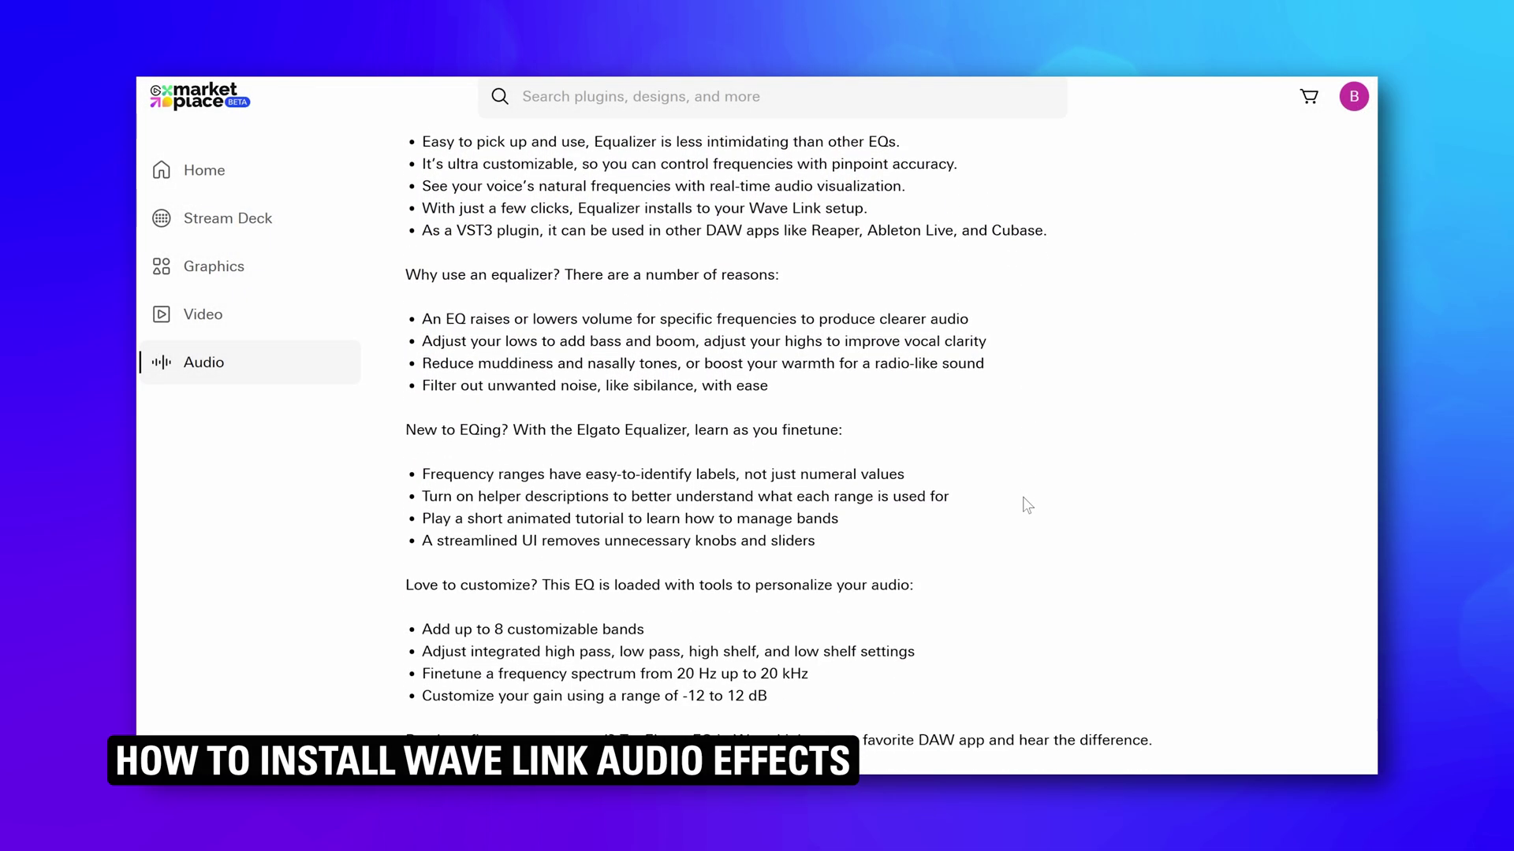
scroll(1025, 506, "down", 1)
scroll(1026, 506, "down", 1)
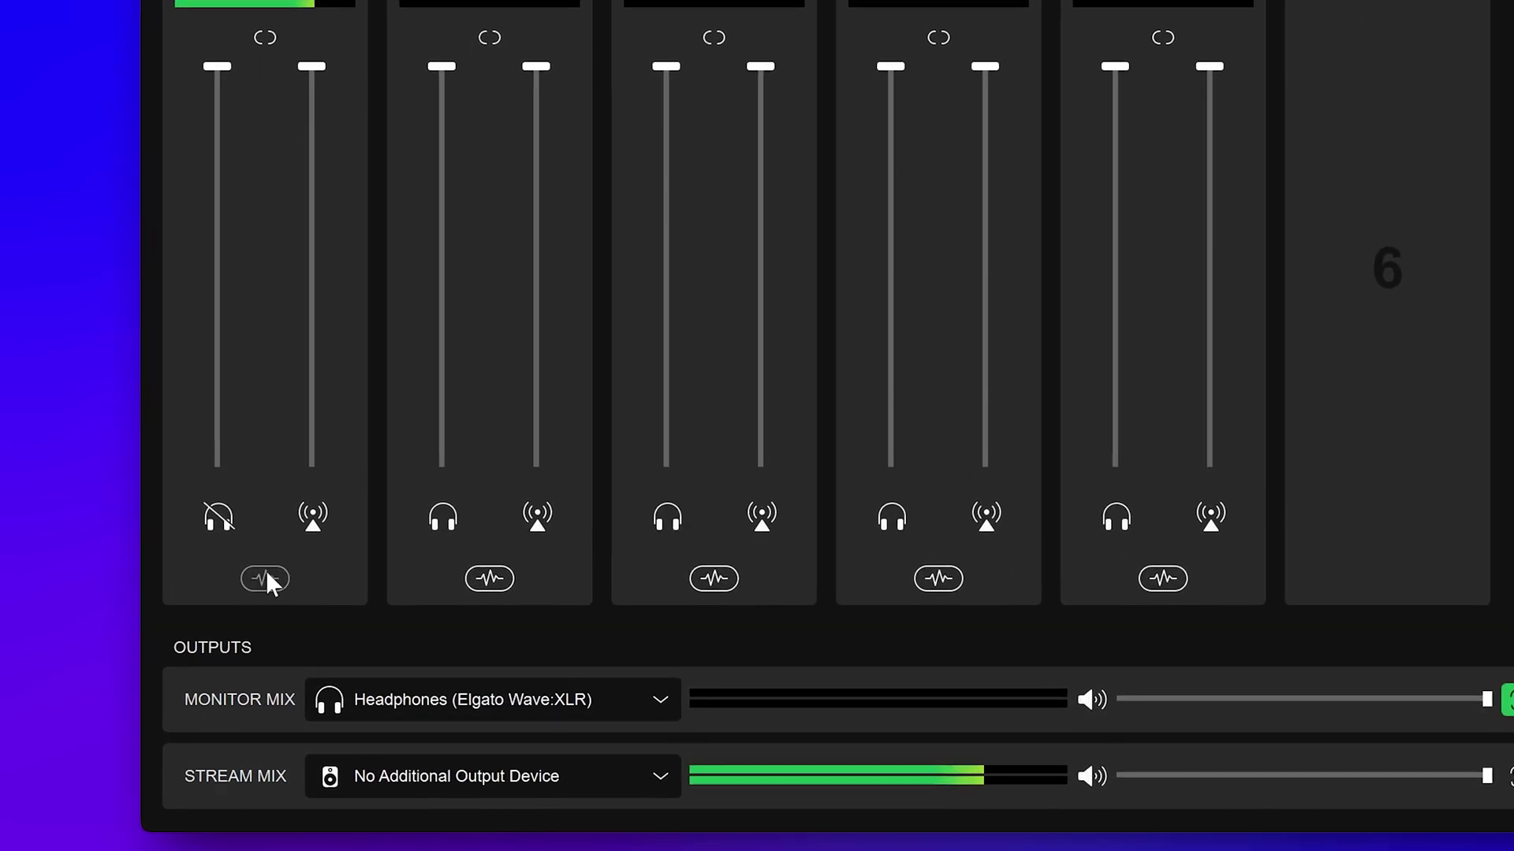
- Add the Elgato Compressor from the effects list to the Wave XLR mic channel
left_click(267, 580)
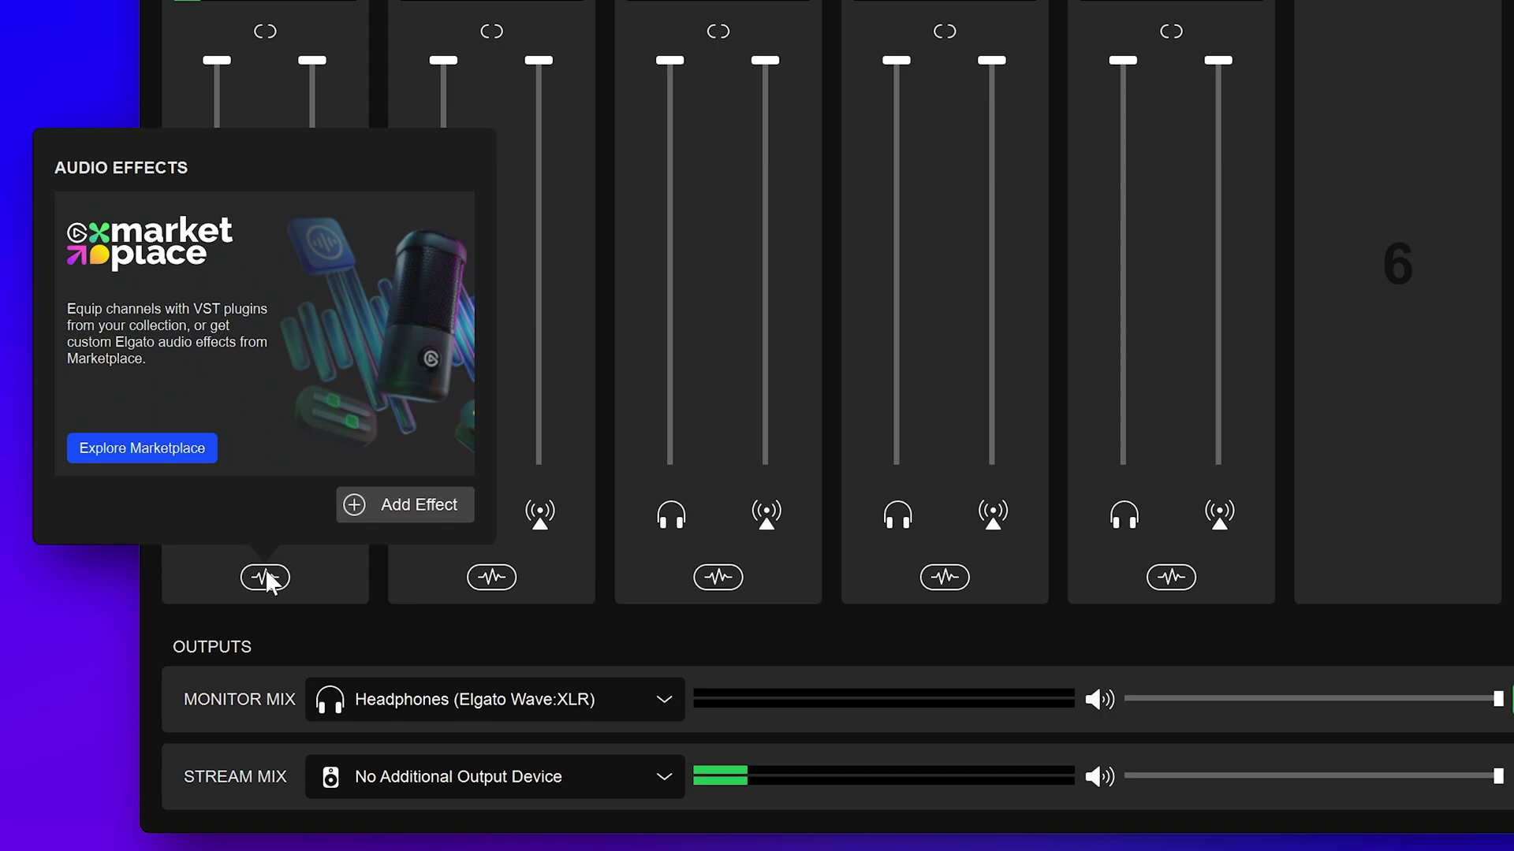
left_click(401, 507)
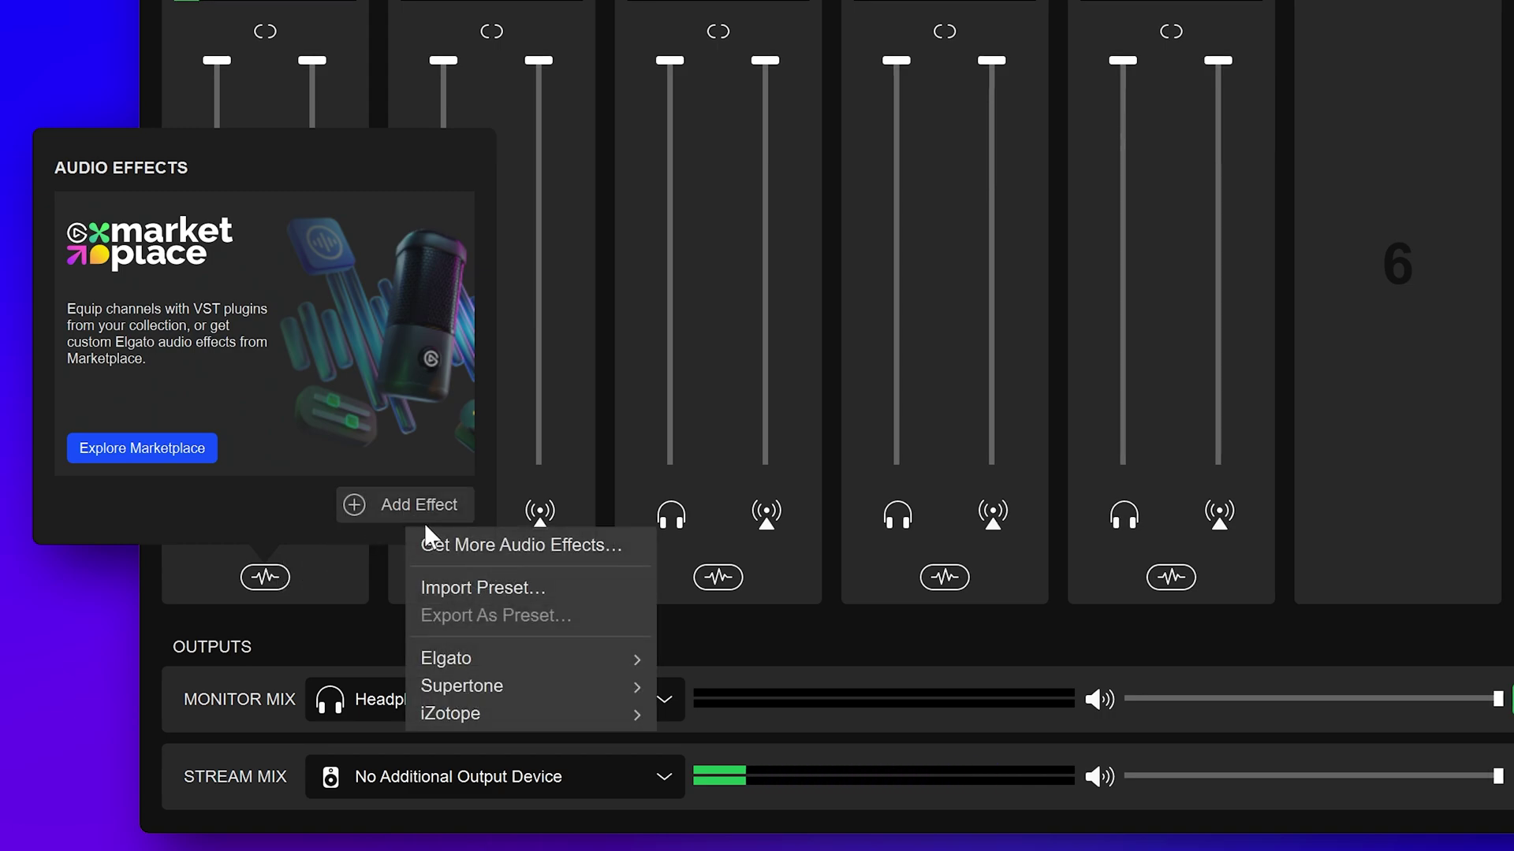
mouse_move(447, 659)
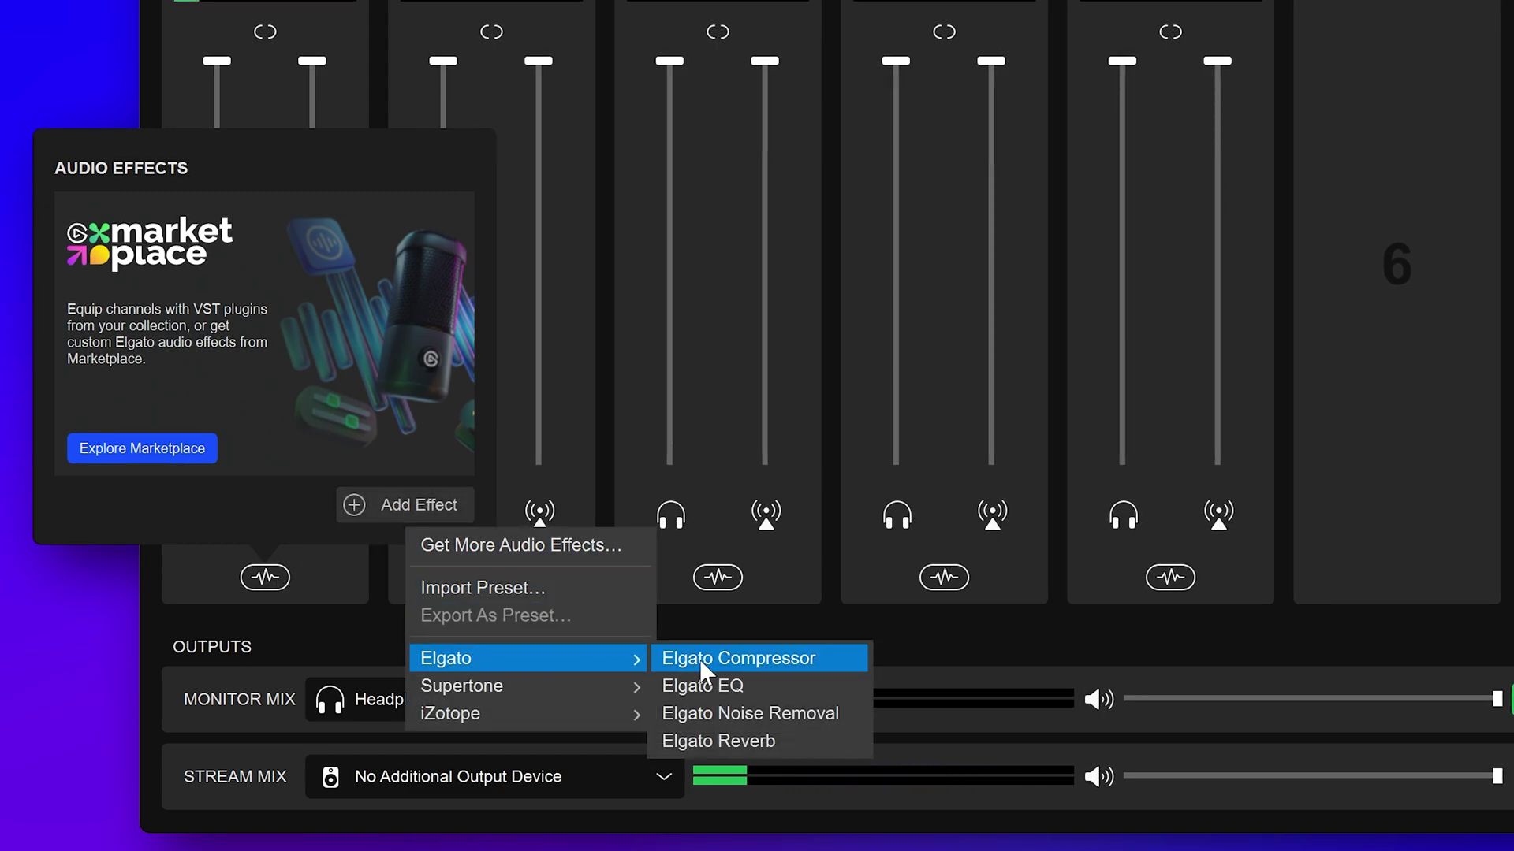
left_click(807, 663)
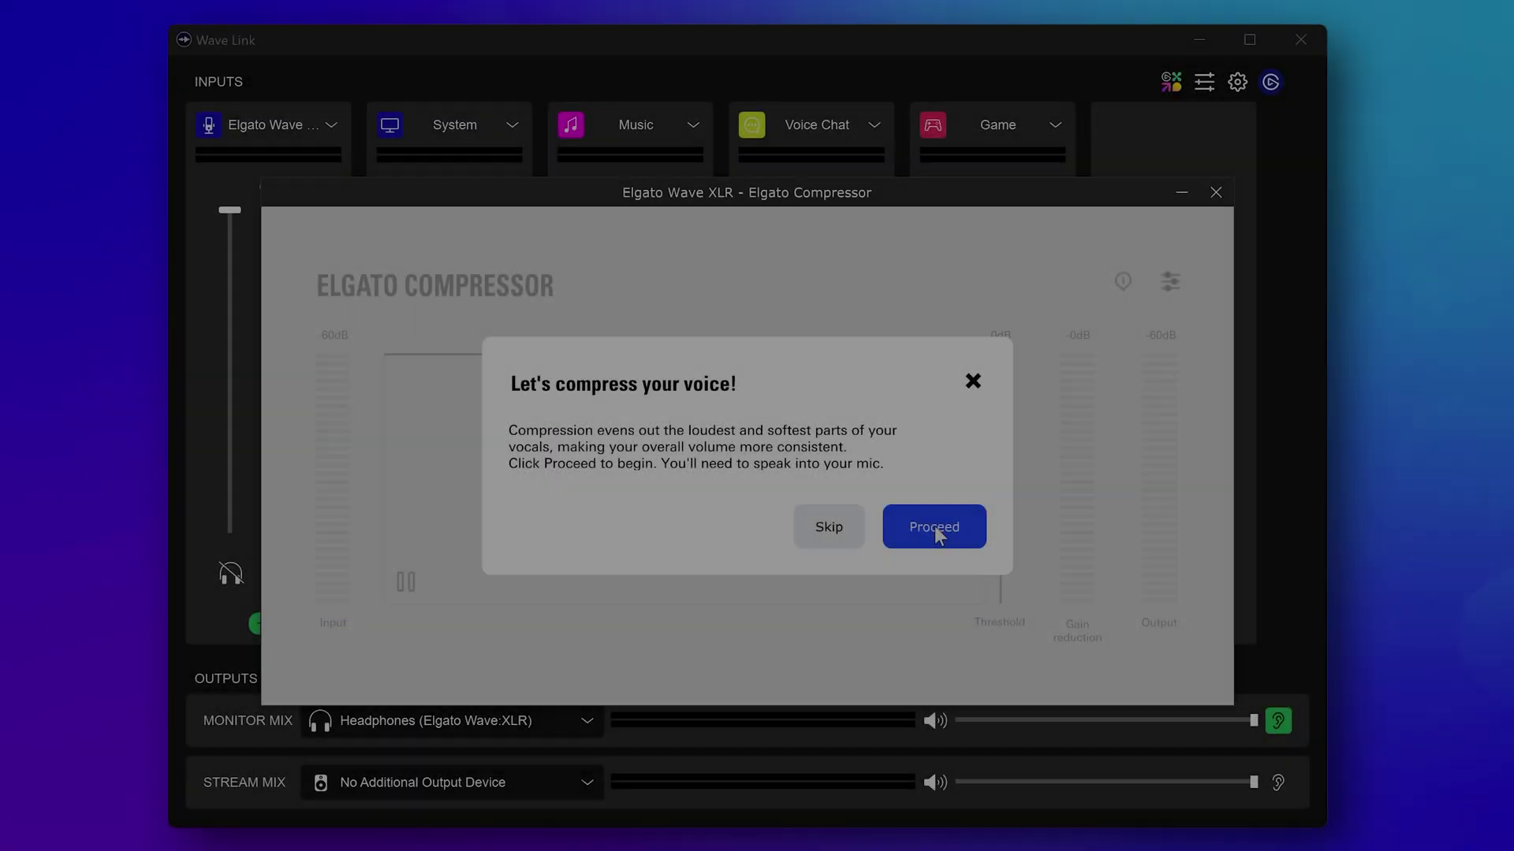
- Run the guided voice setup, lowering the threshold to trim peaks at -19dB, and finalize
left_click(932, 525)
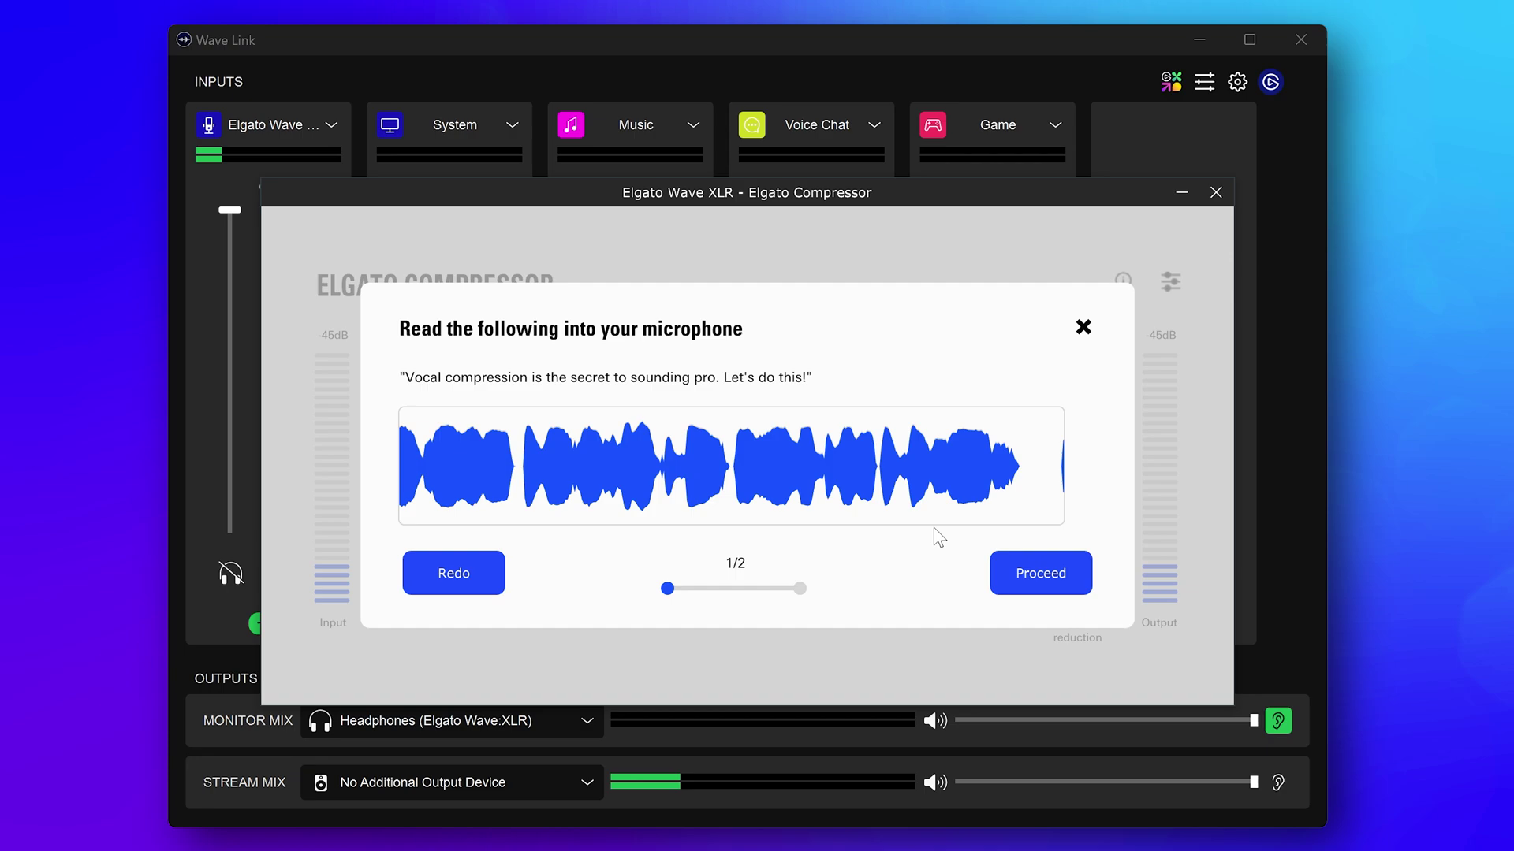
left_click(1044, 578)
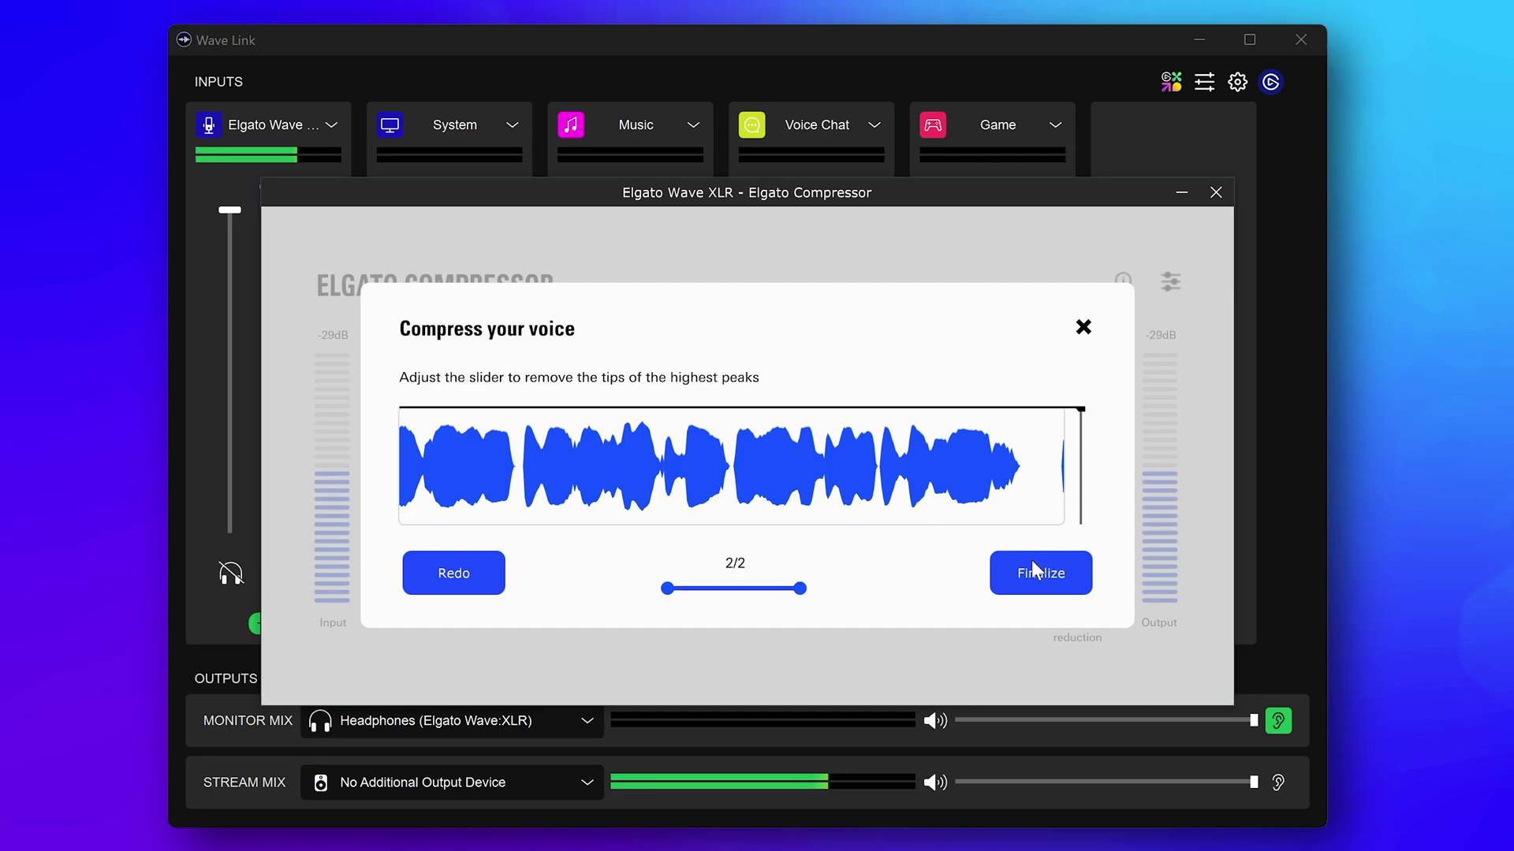
left_click_drag(1078, 413, 1071, 417)
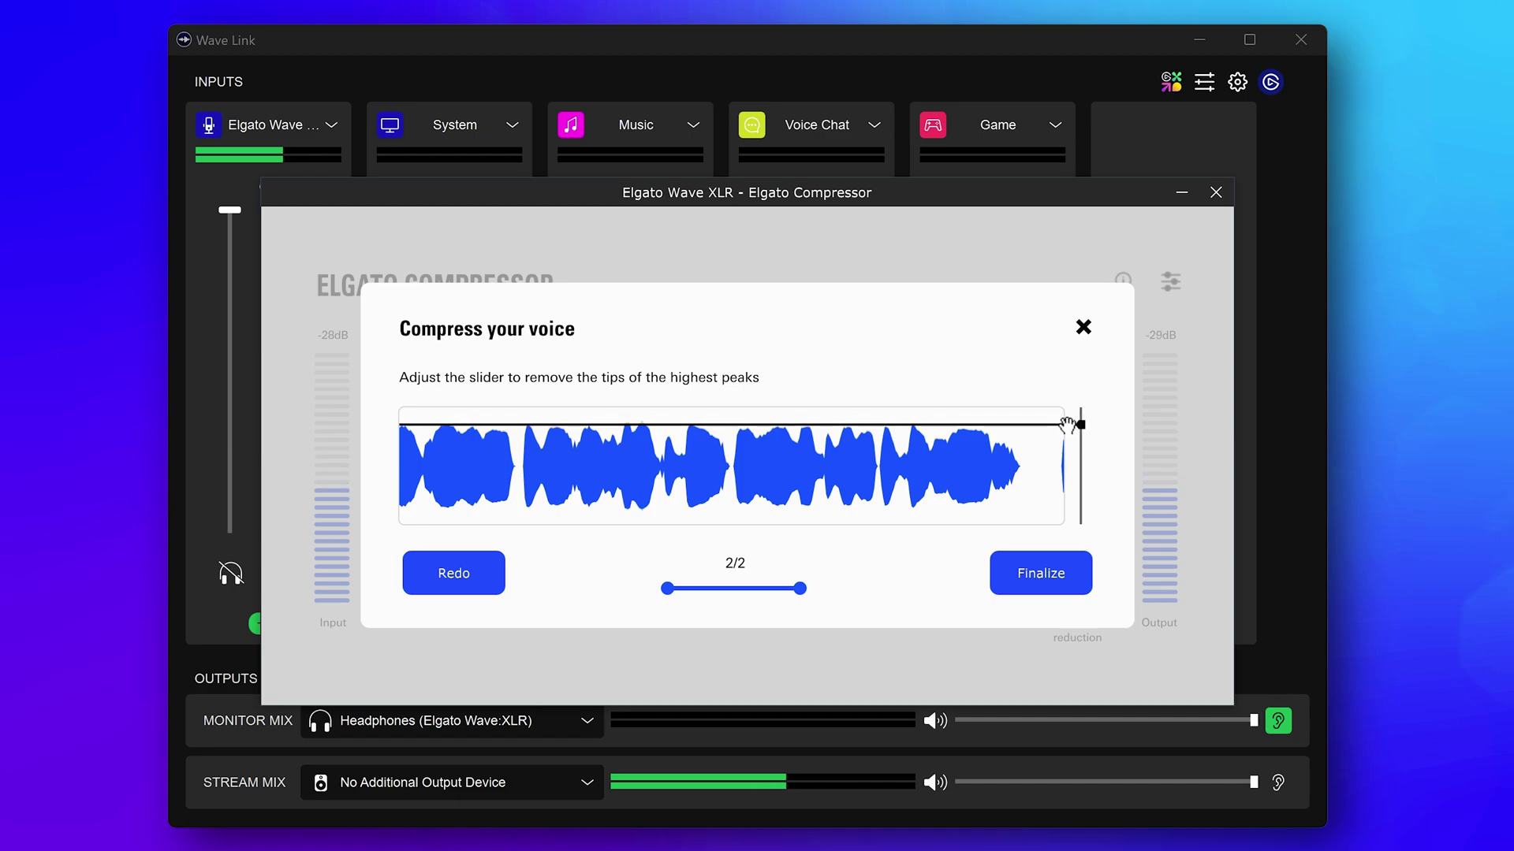
left_click_drag(1072, 418, 1068, 425)
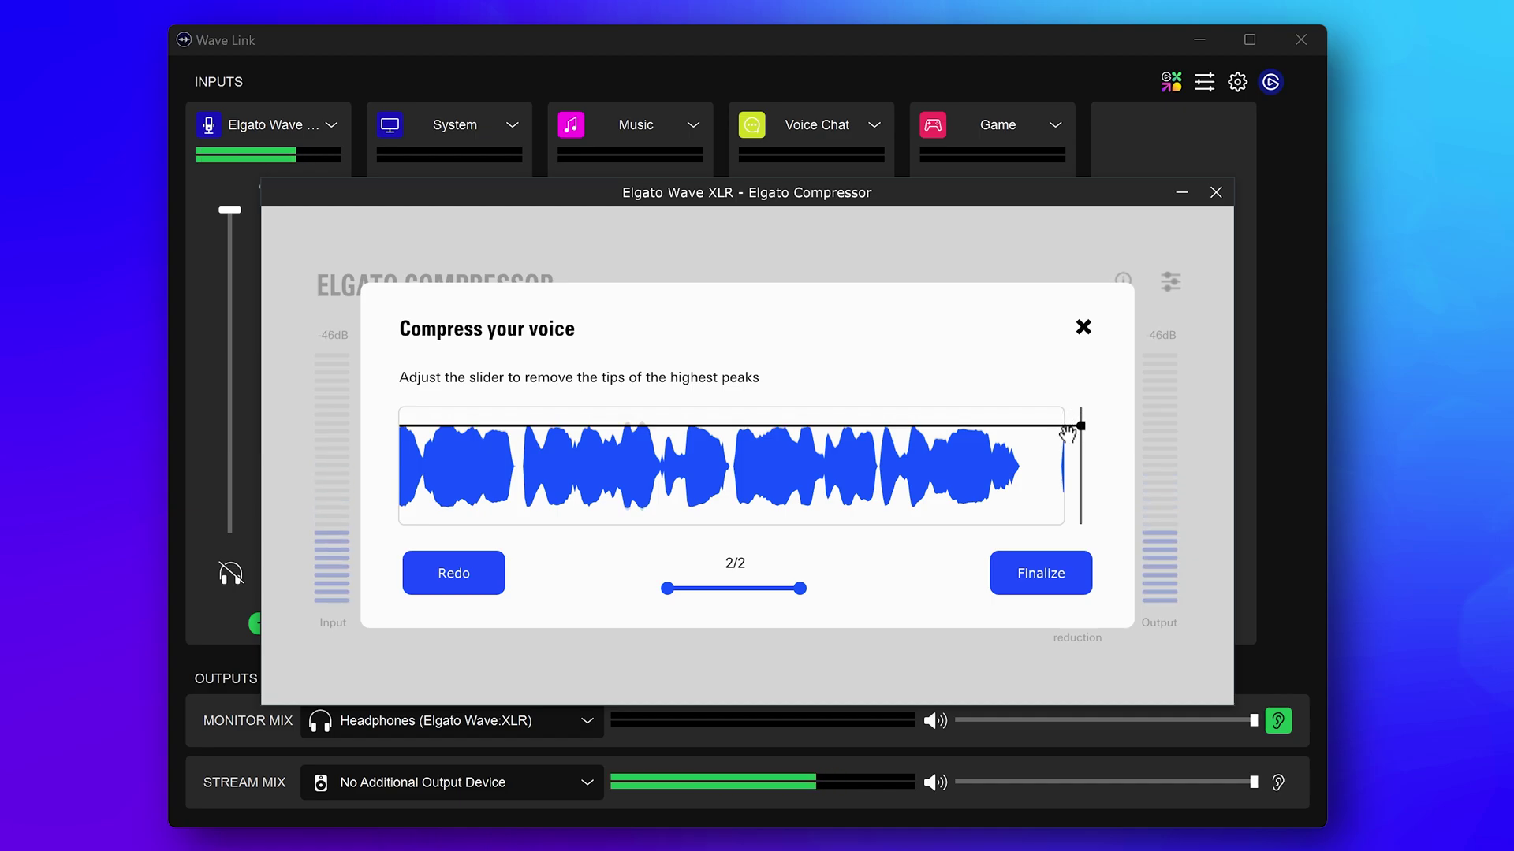
left_click(1040, 574)
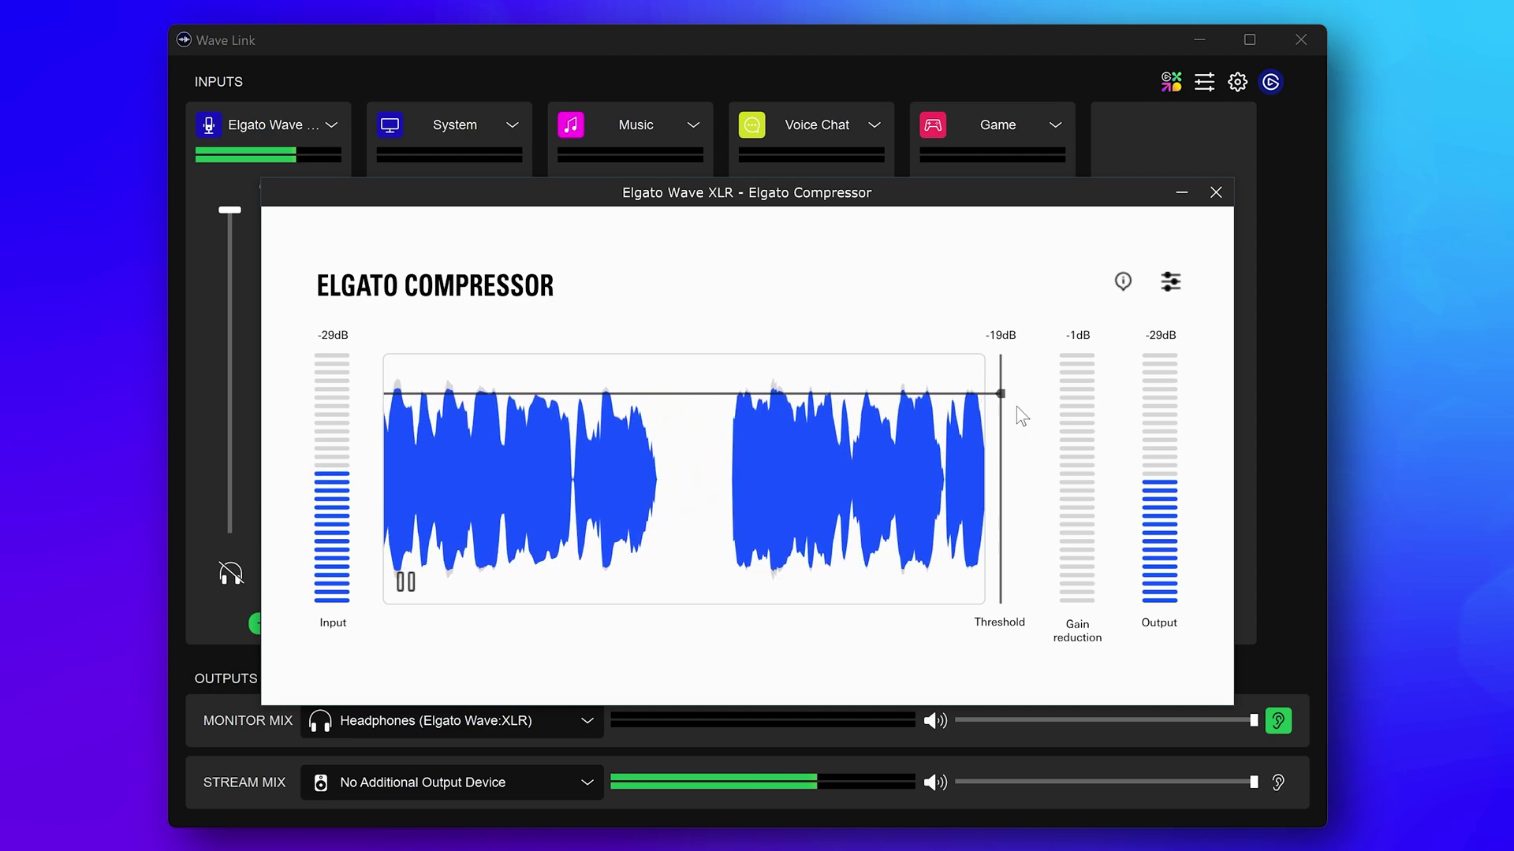
- Adjust the threshold handle beside the waveform, leaving it at -23dB
left_click_drag(1002, 392, 1008, 406)
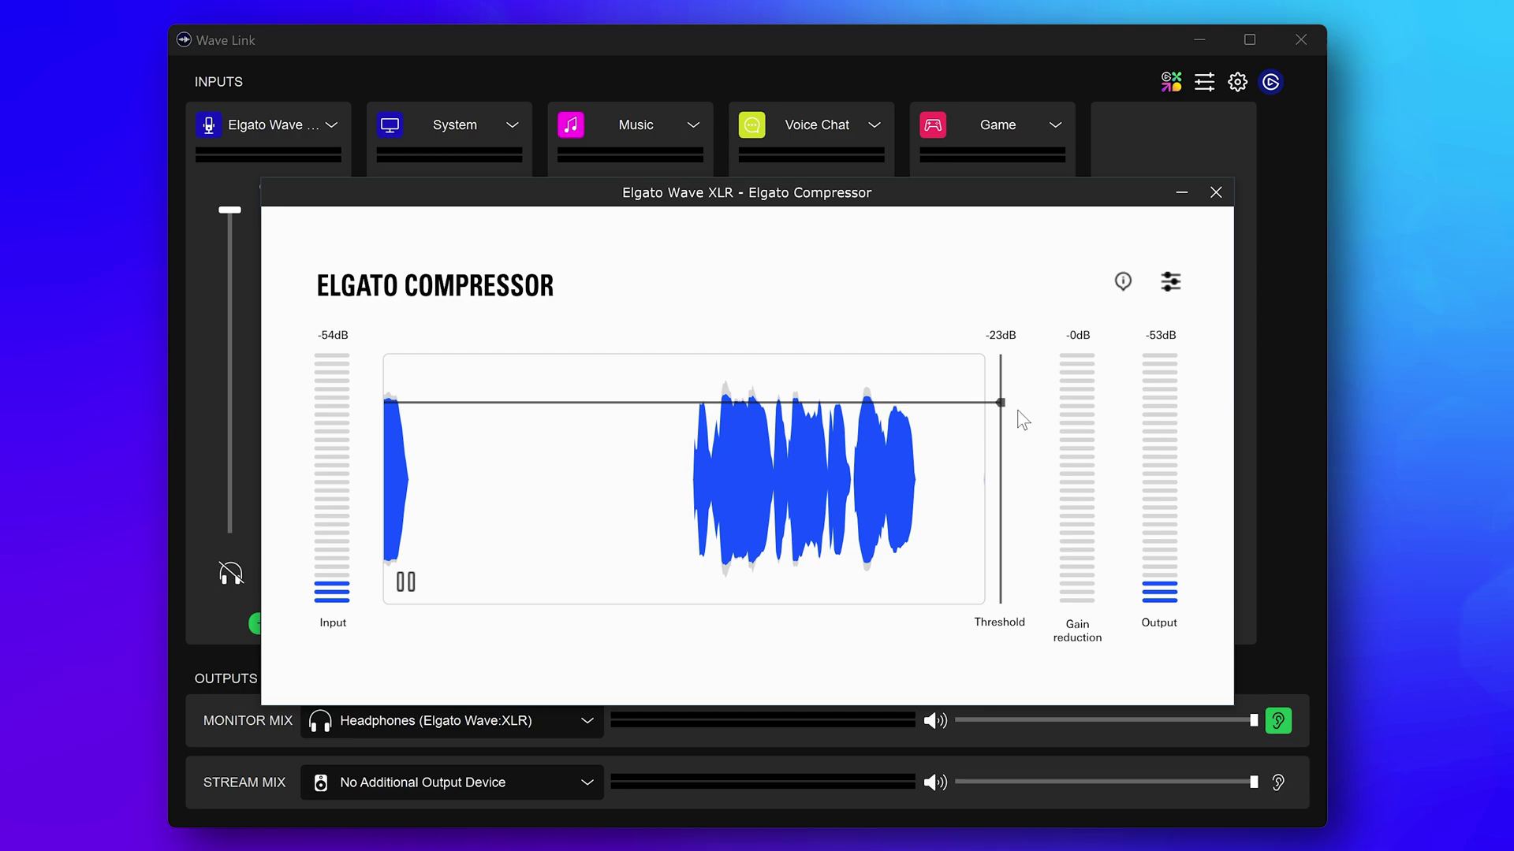
scroll(1018, 419, "down", 3)
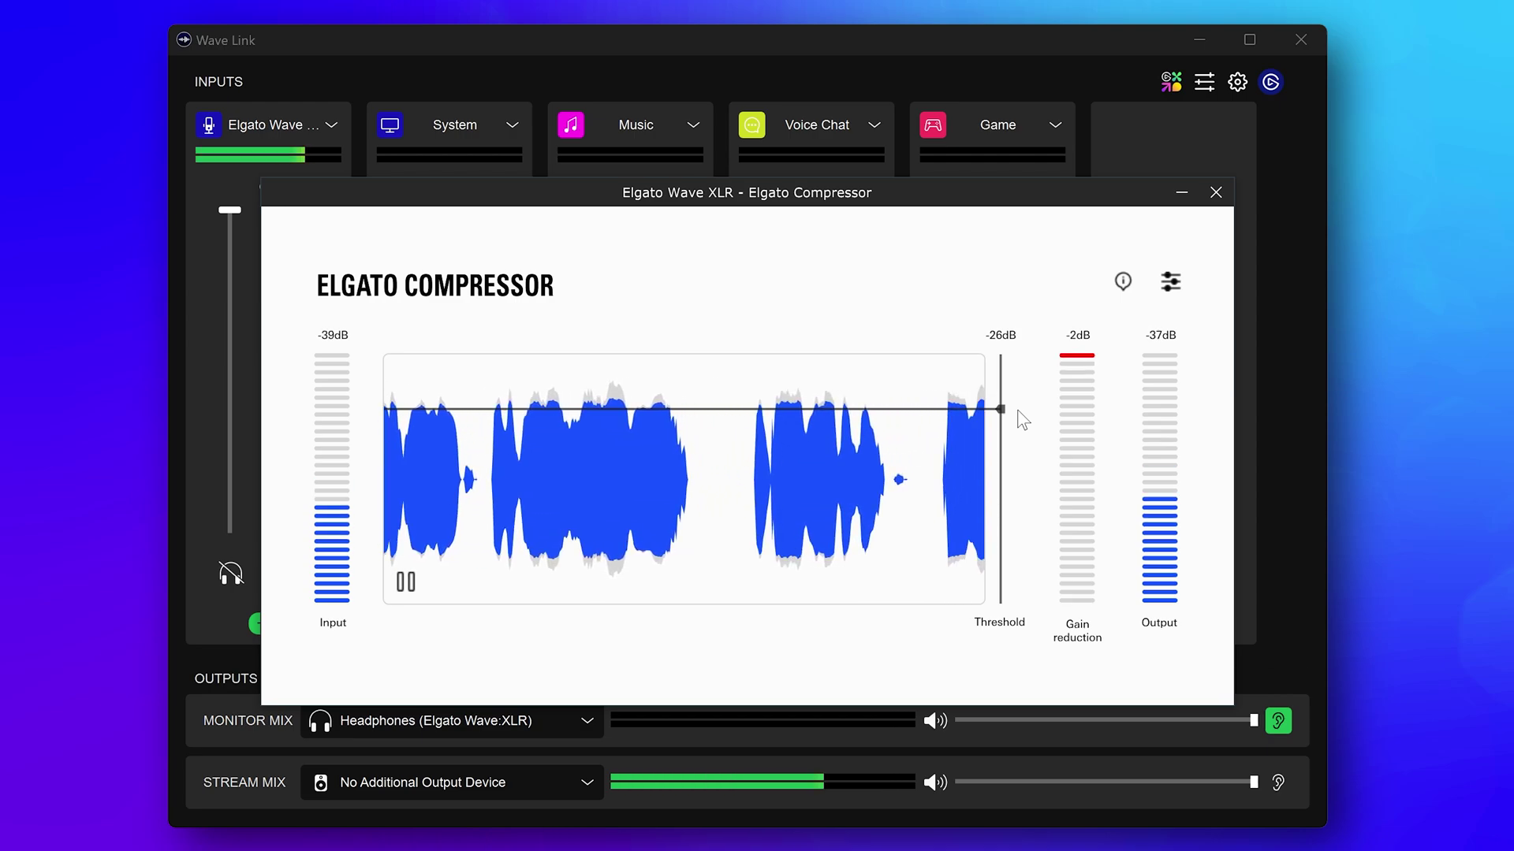
mouse_move(1001, 409)
left_mouse_down()
mouse_move(1000, 370)
mouse_move(1000, 434)
left_mouse_up()
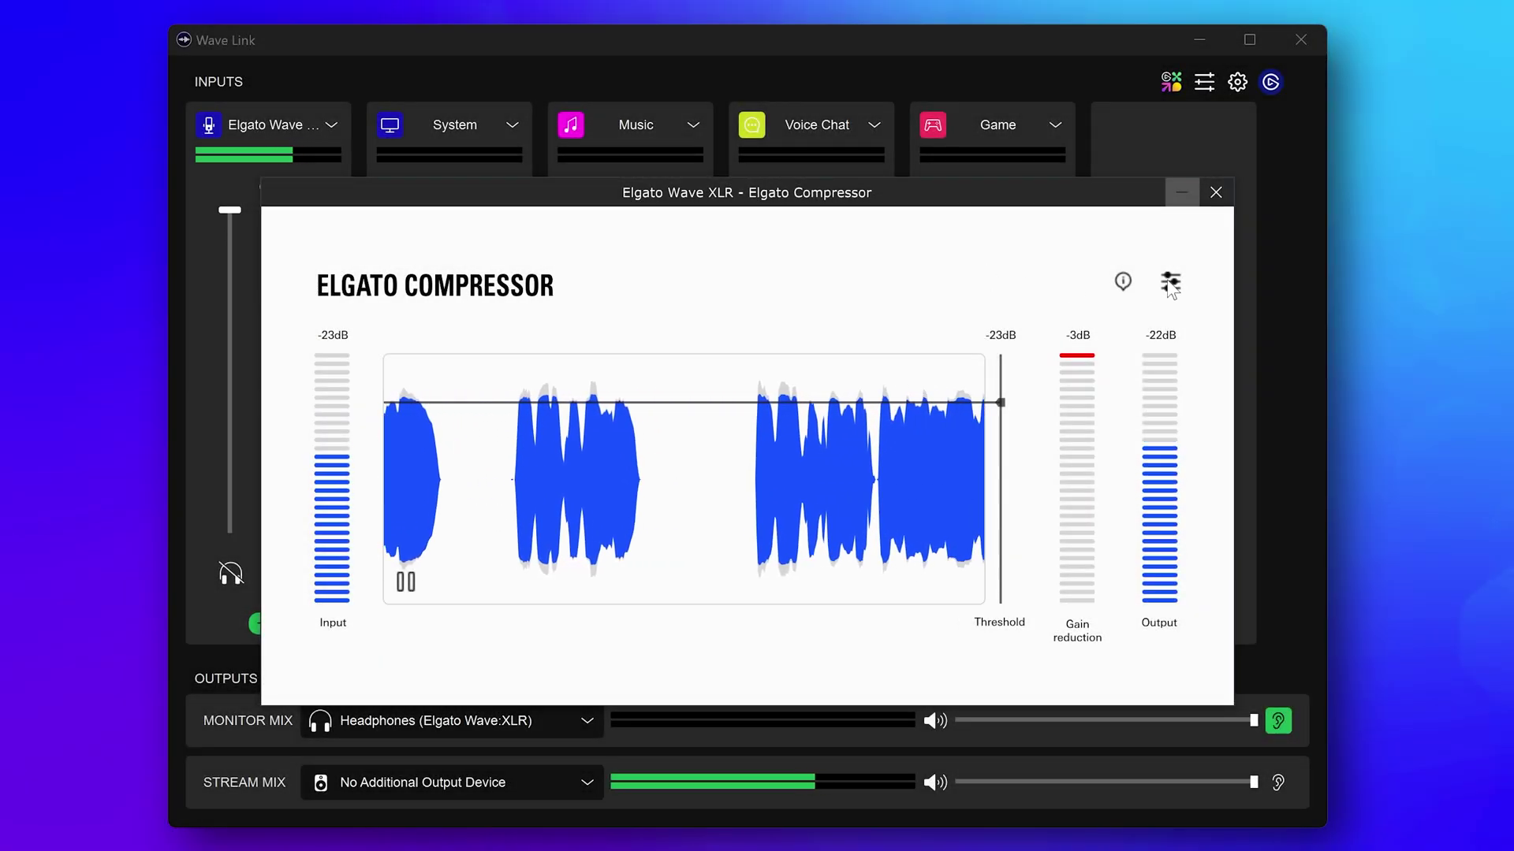
- In Advanced Settings, move the Ratio slider around and settle it at 2.6:1
left_click(1172, 282)
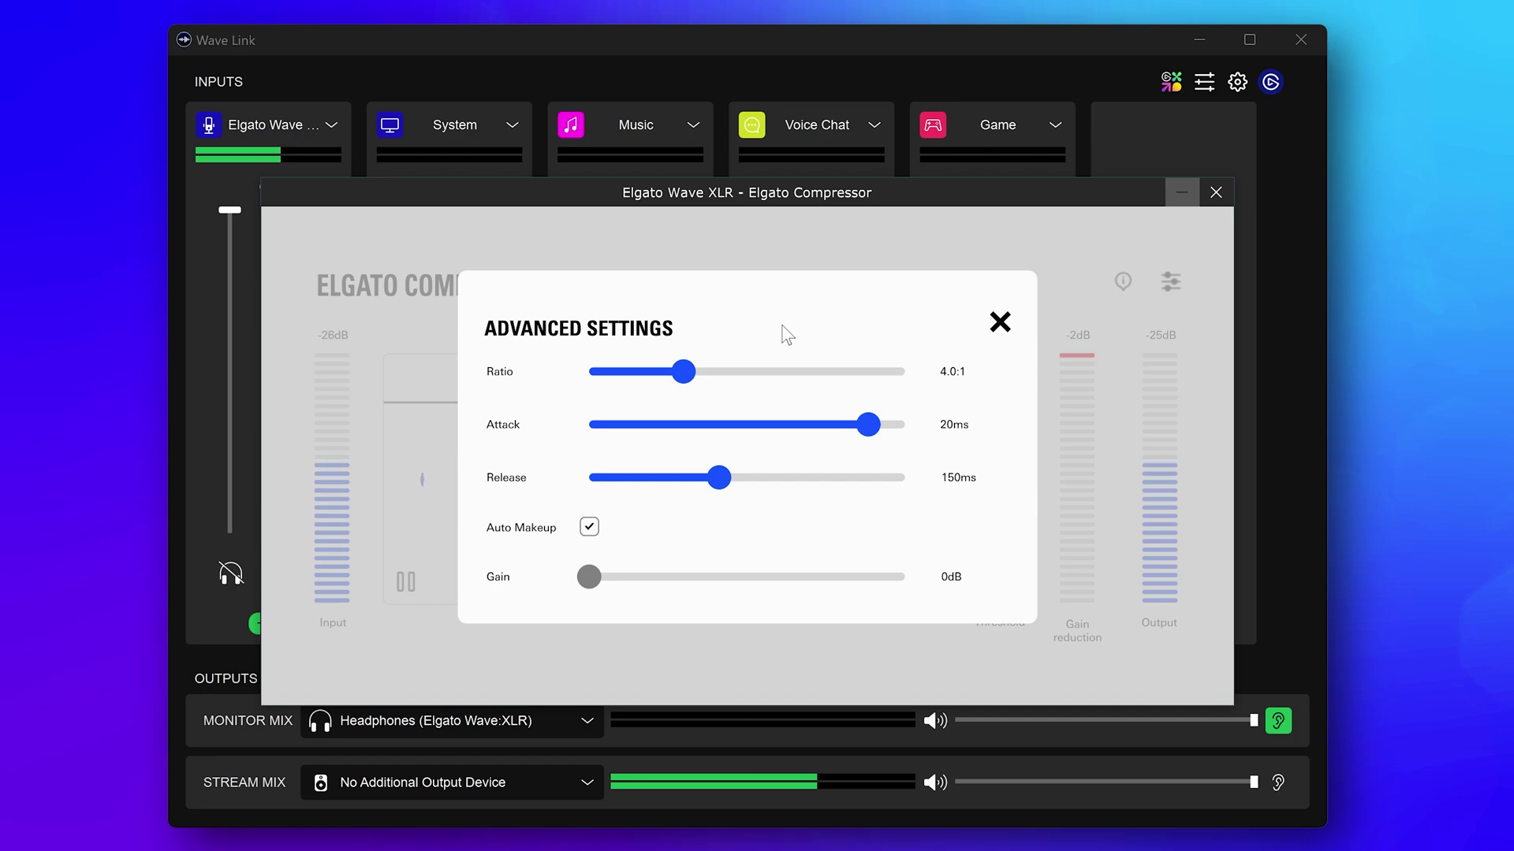
left_click_drag(682, 373, 647, 378)
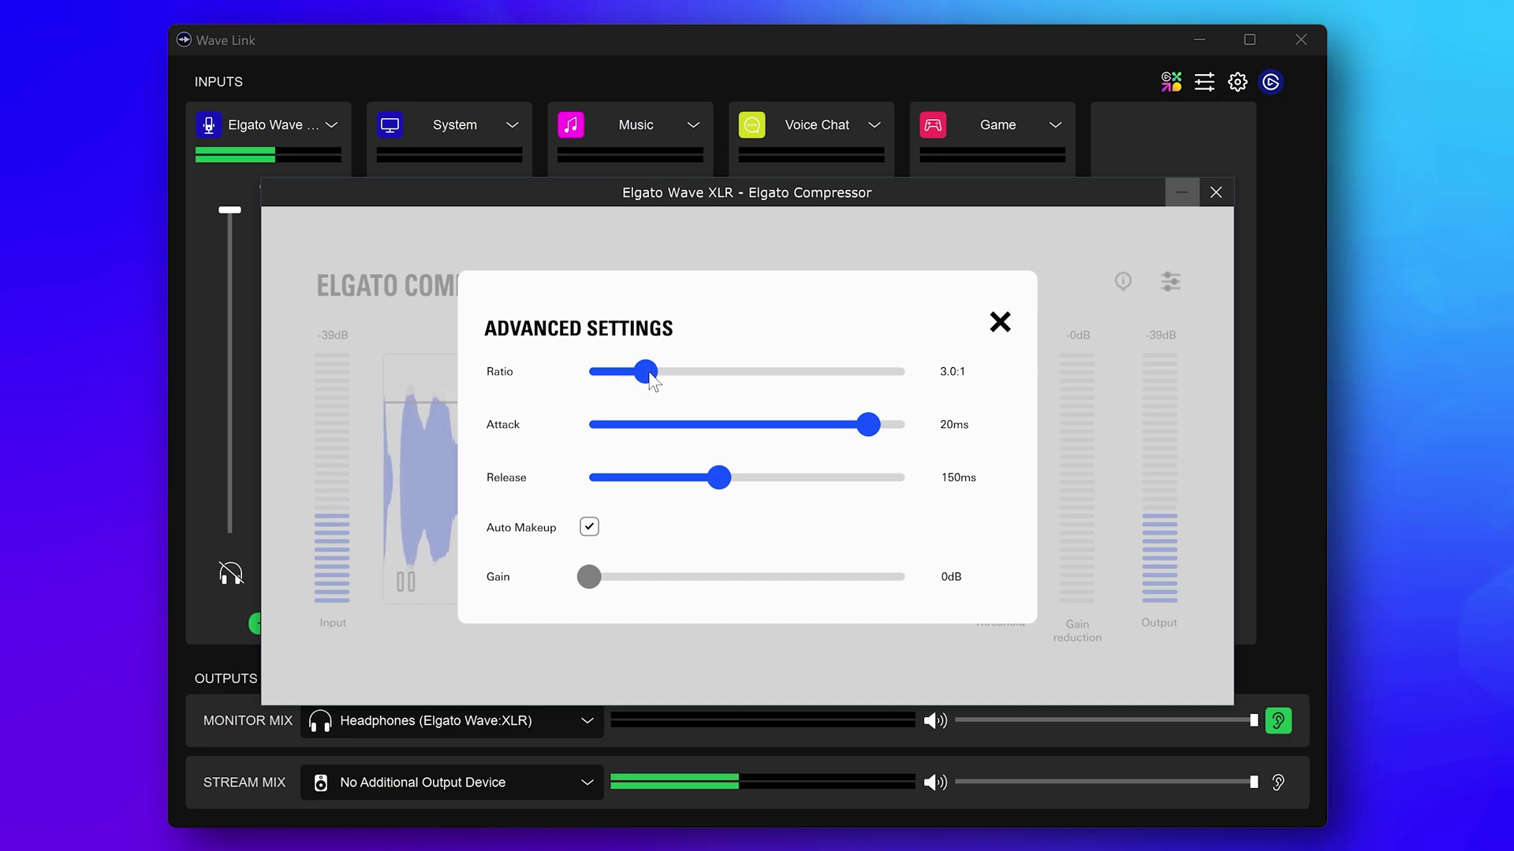
left_click_drag(652, 376, 679, 377)
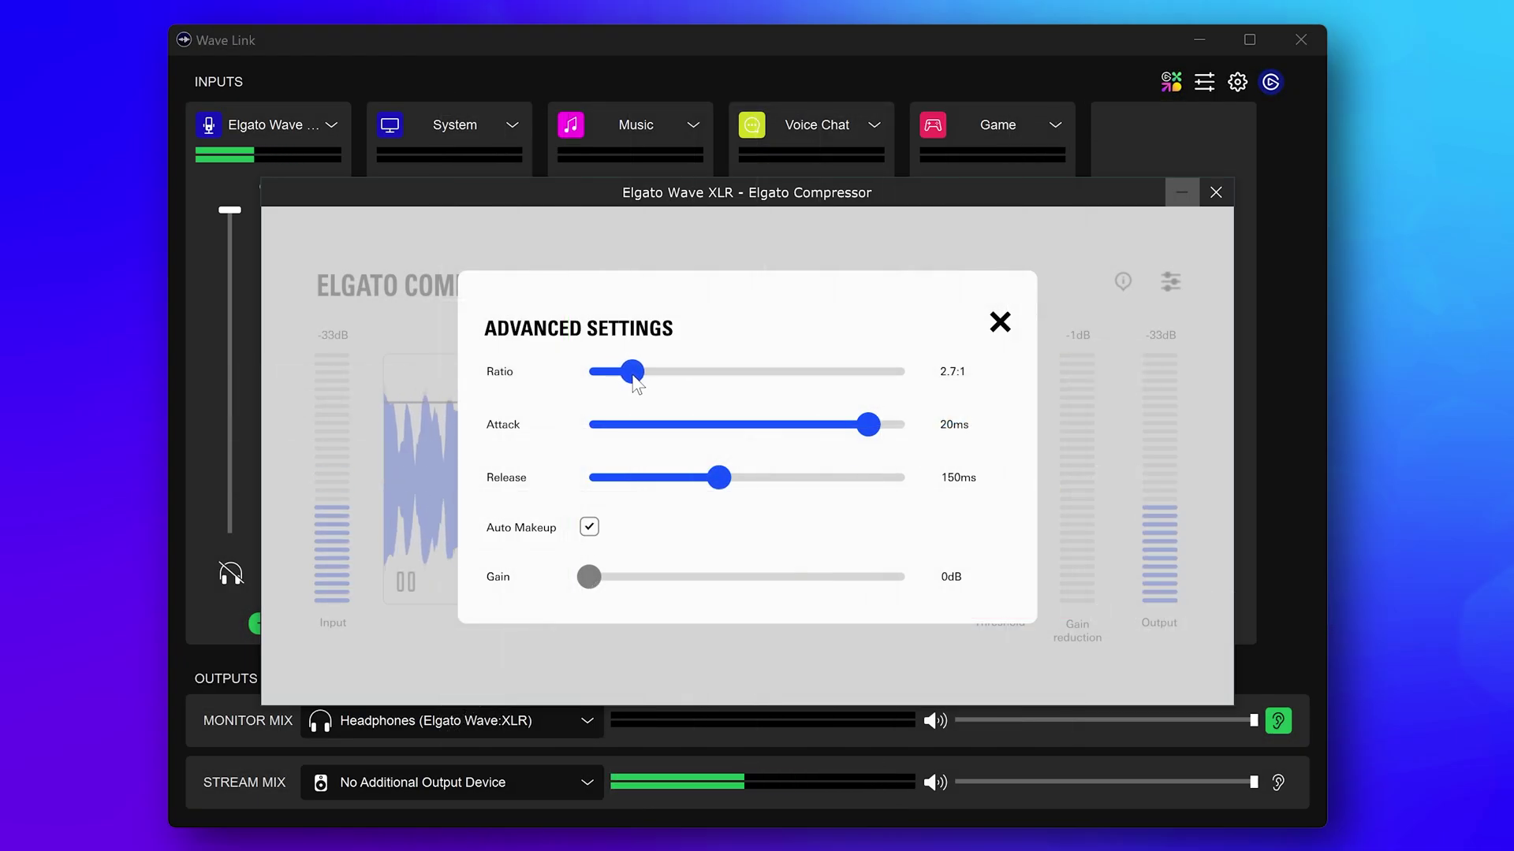
left_click_drag(633, 377, 631, 378)
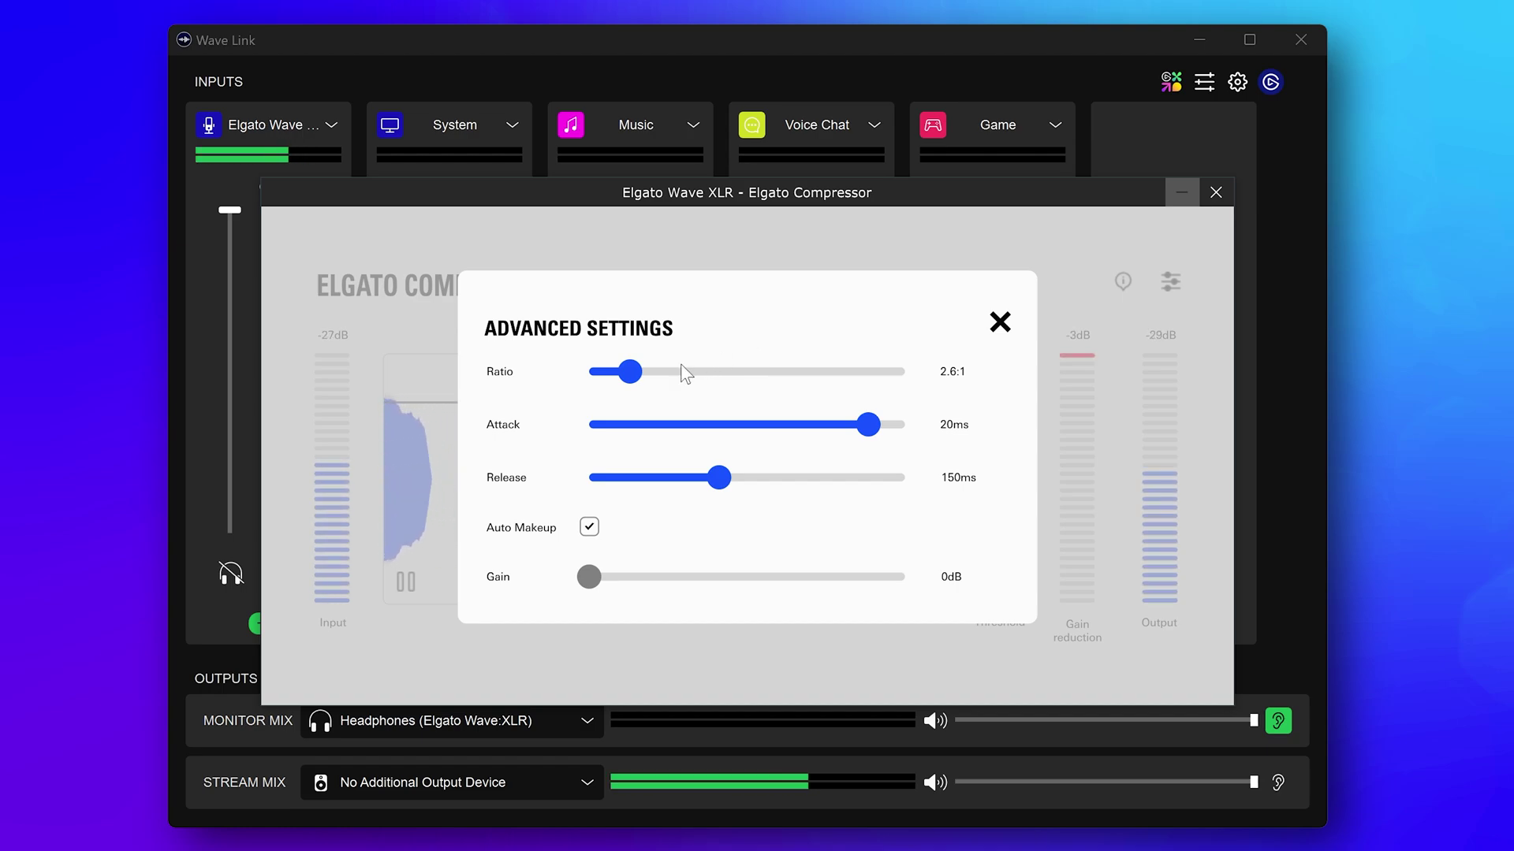
- Set a 3.3:1 ratio, 5 ms attack and 80 ms release on the compressor sliders
left_click_drag(682, 369, 879, 375)
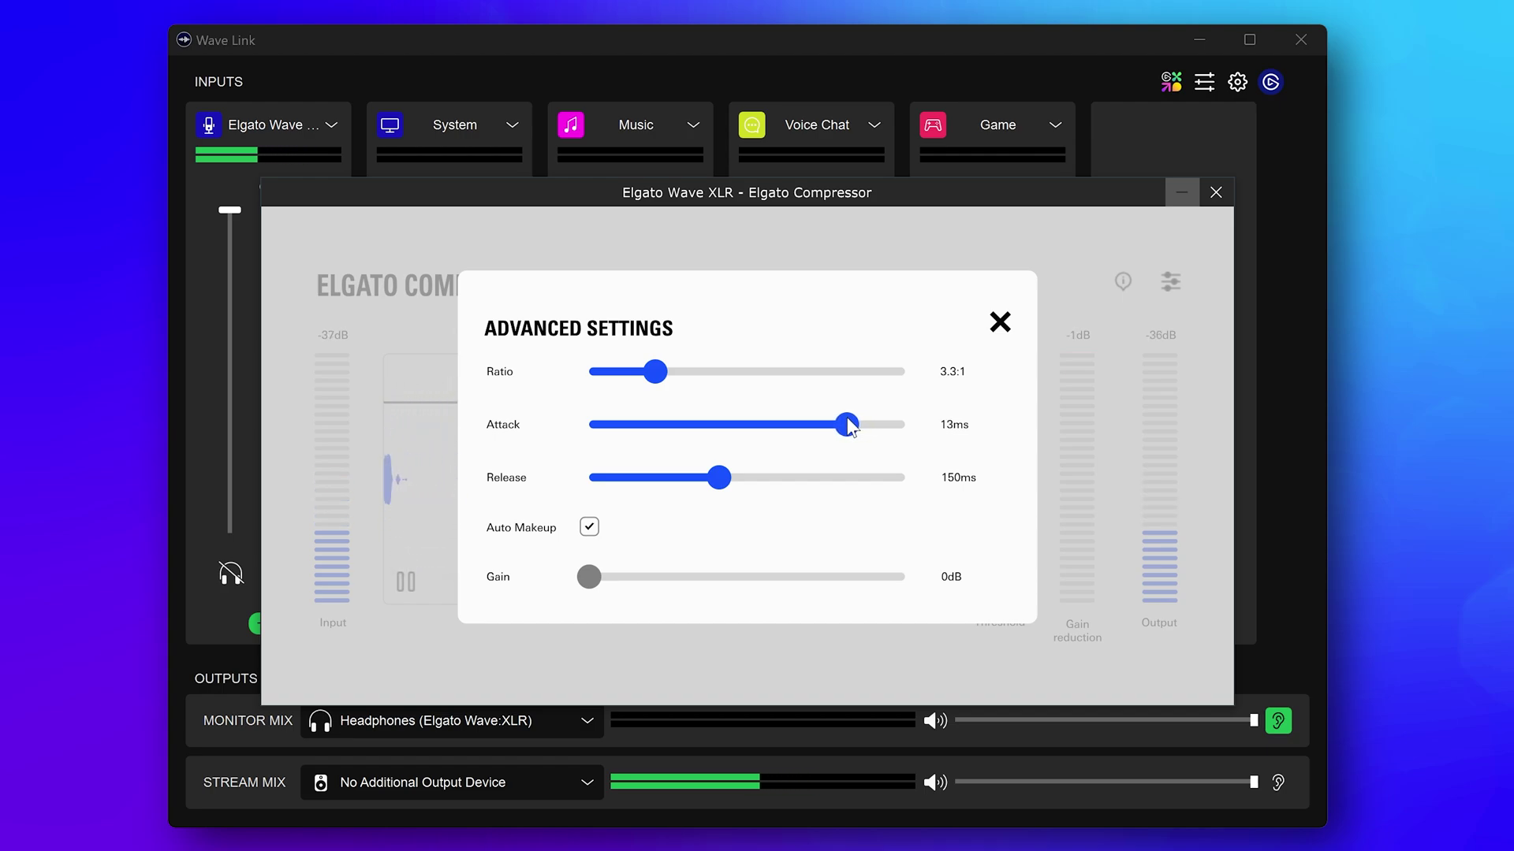
left_click_drag(841, 427, 820, 447)
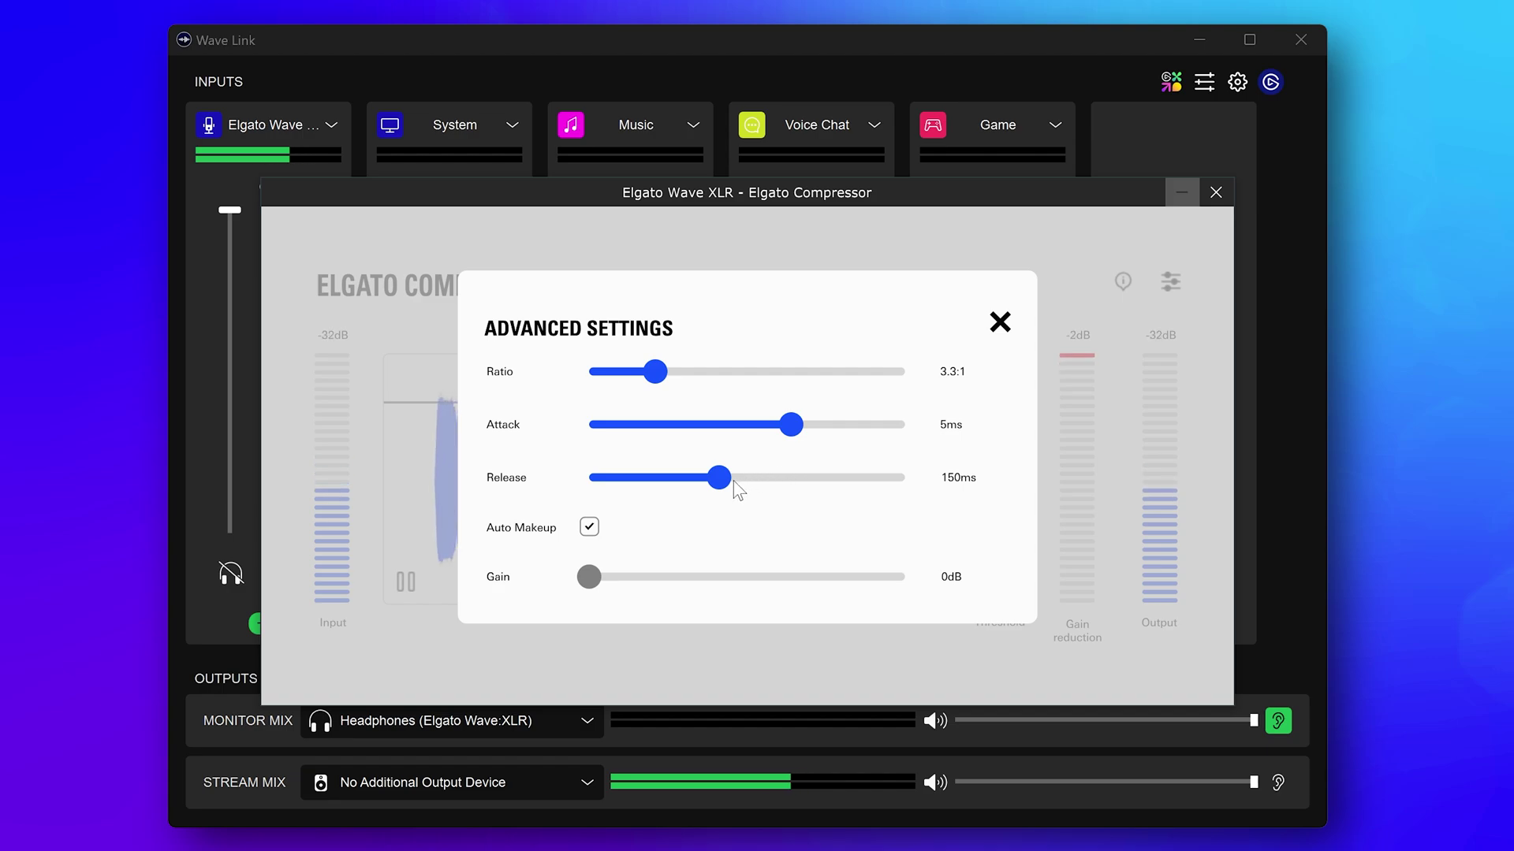
left_click_drag(719, 479, 666, 486)
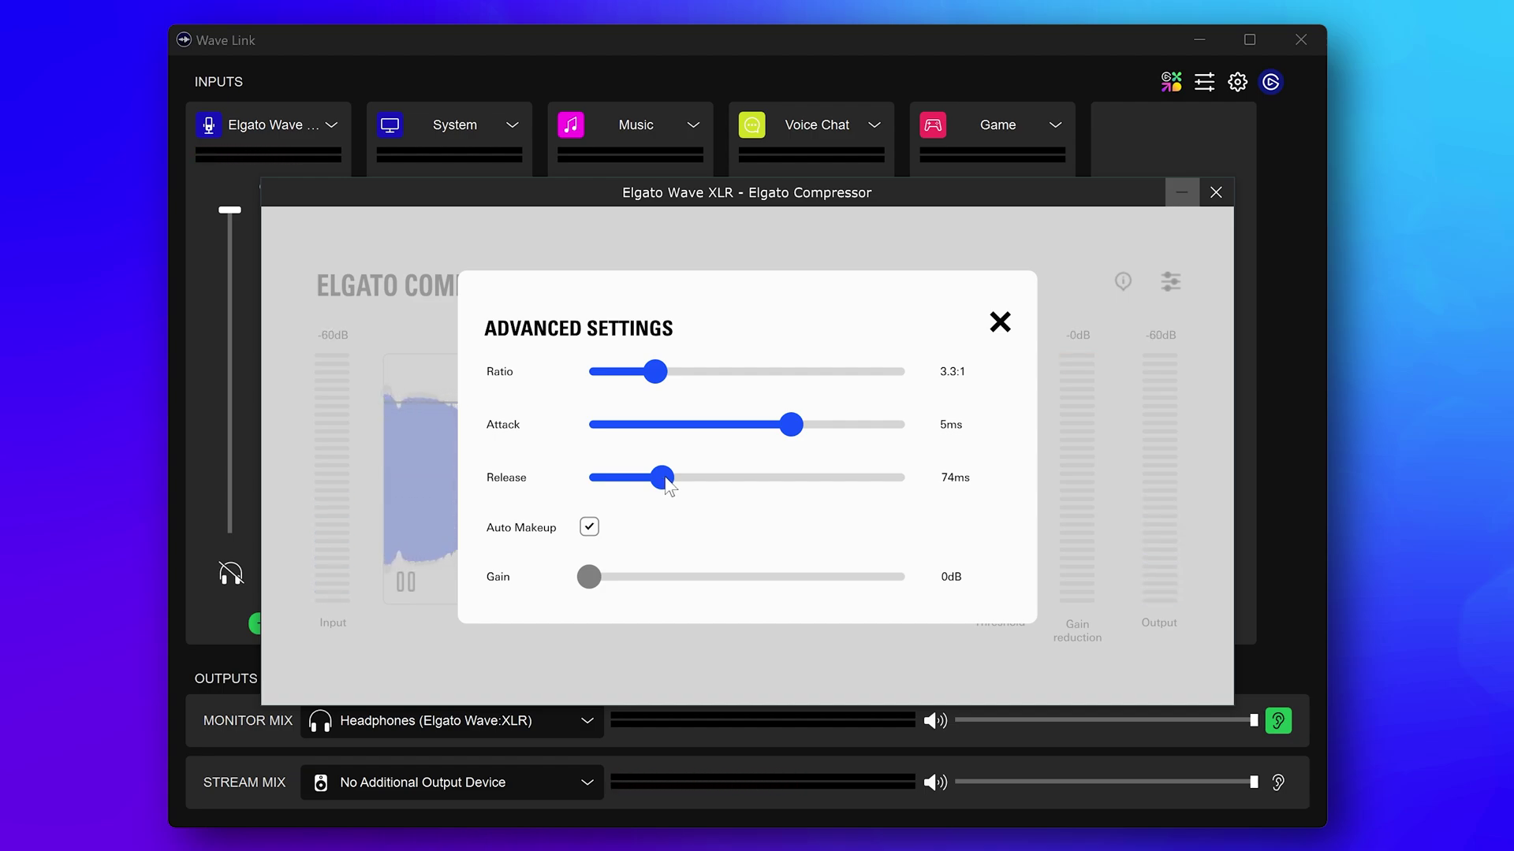
left_click_drag(663, 478, 732, 479)
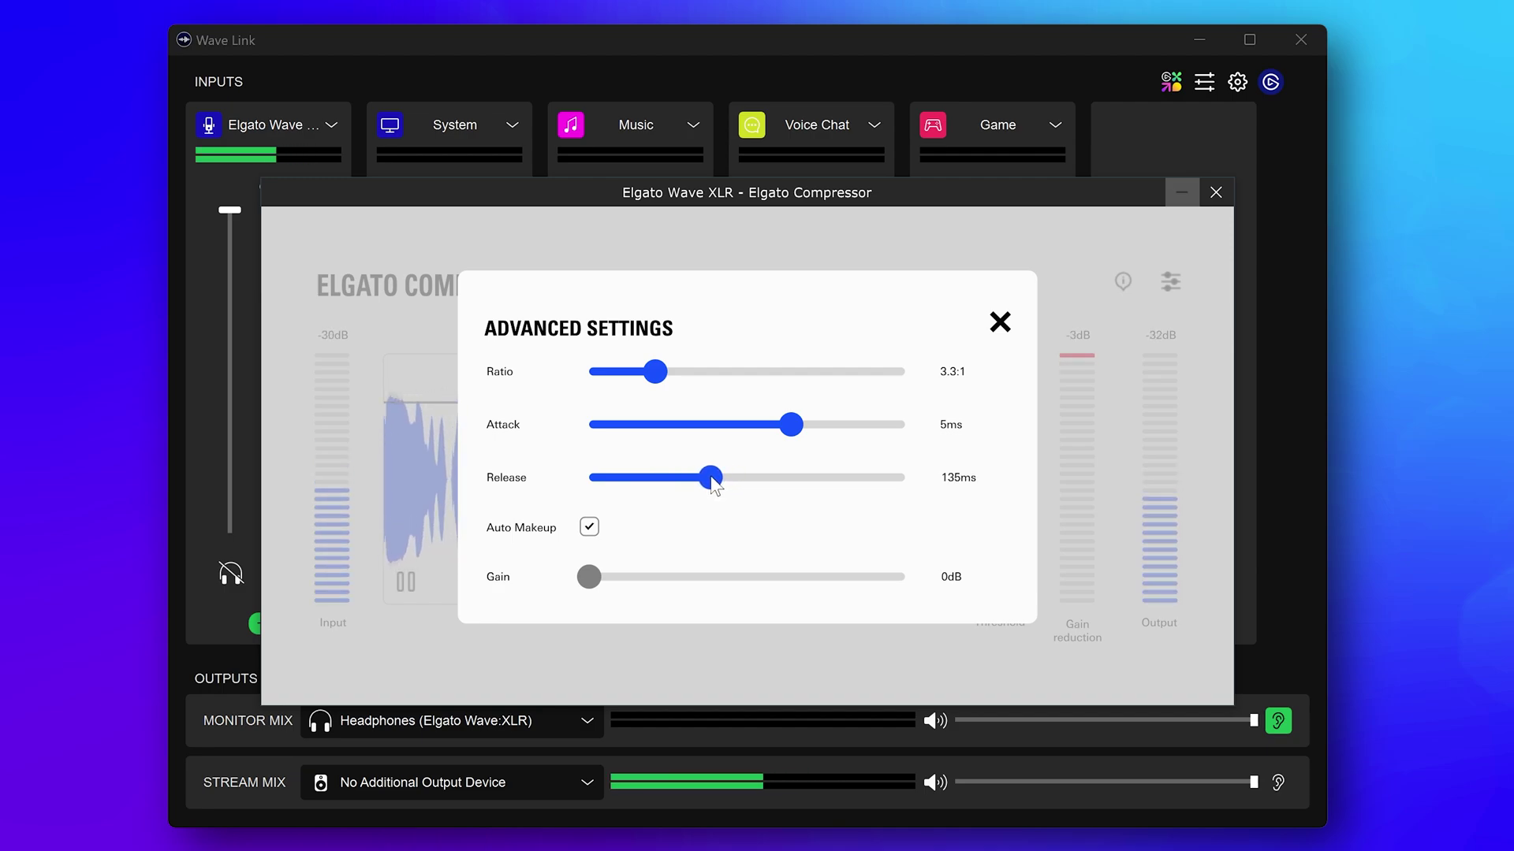
left_click_drag(715, 485, 709, 488)
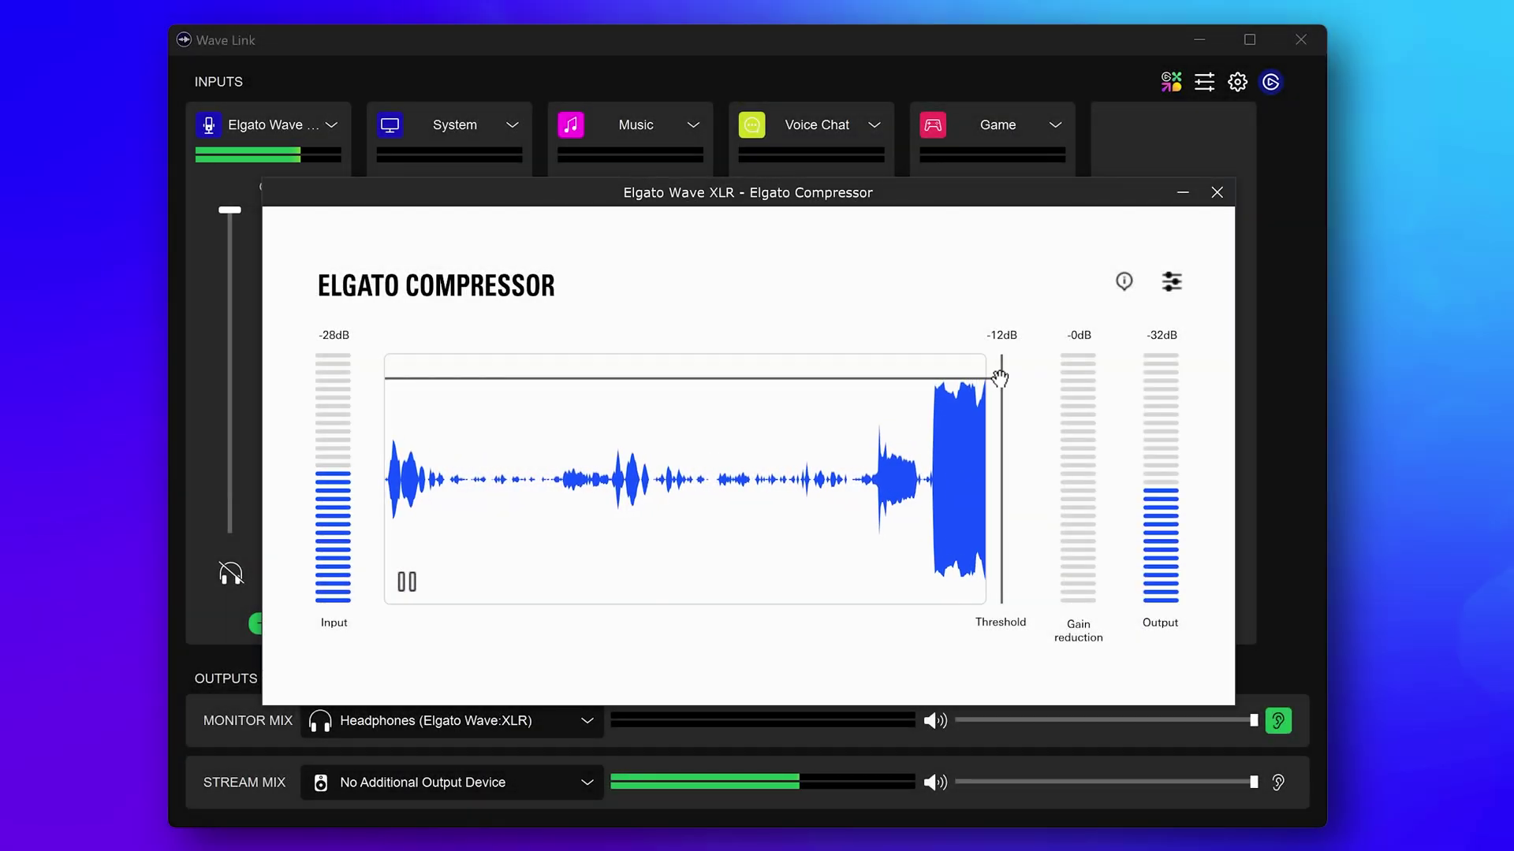
left_click_drag(1000, 376, 1009, 404)
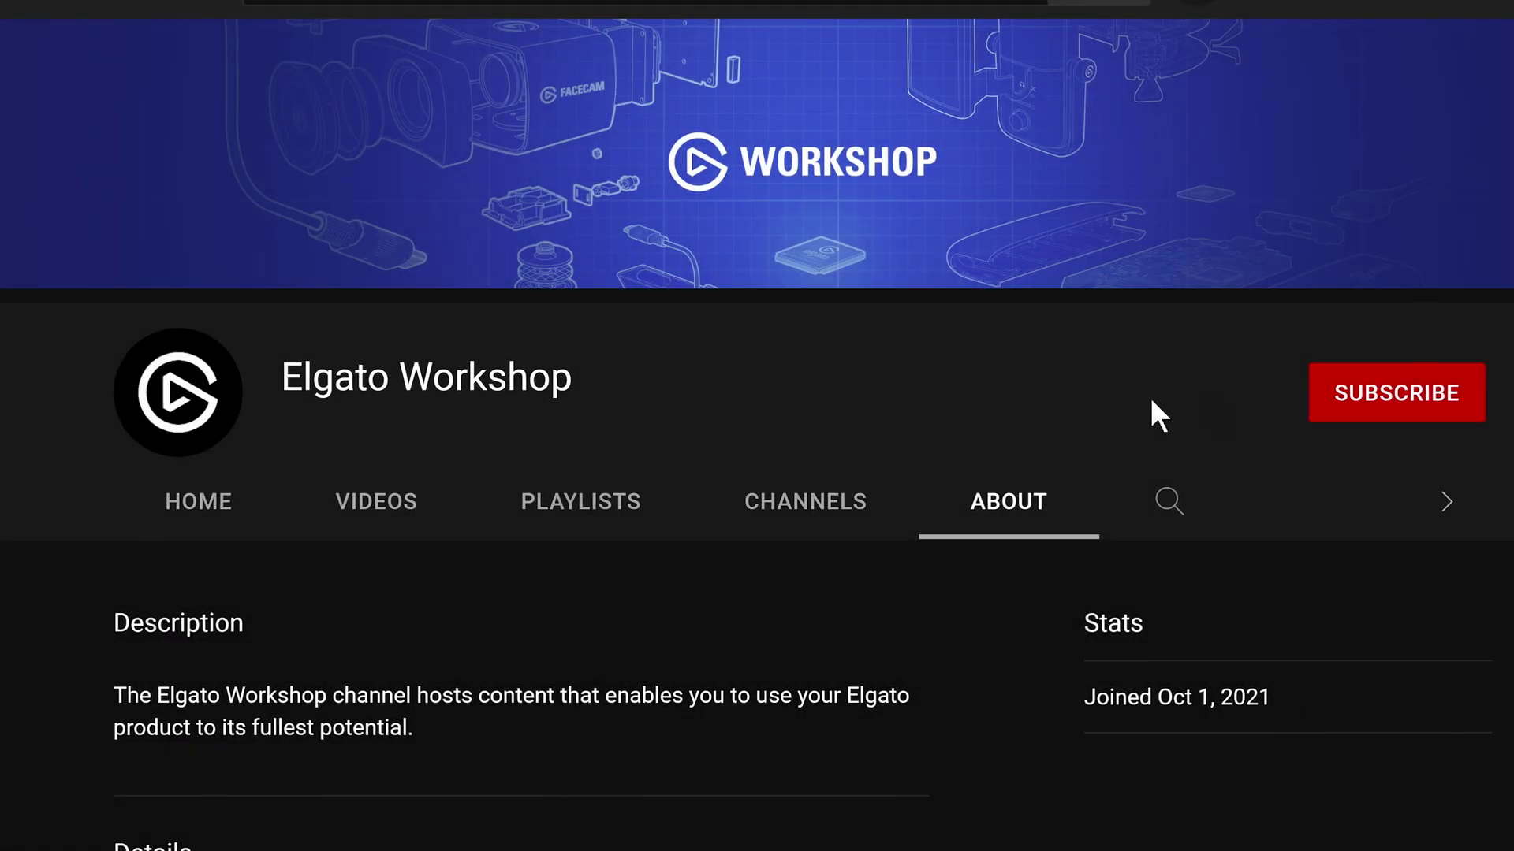
- Subscribe to the Elgato Workshop YouTube channel
left_click(1360, 407)
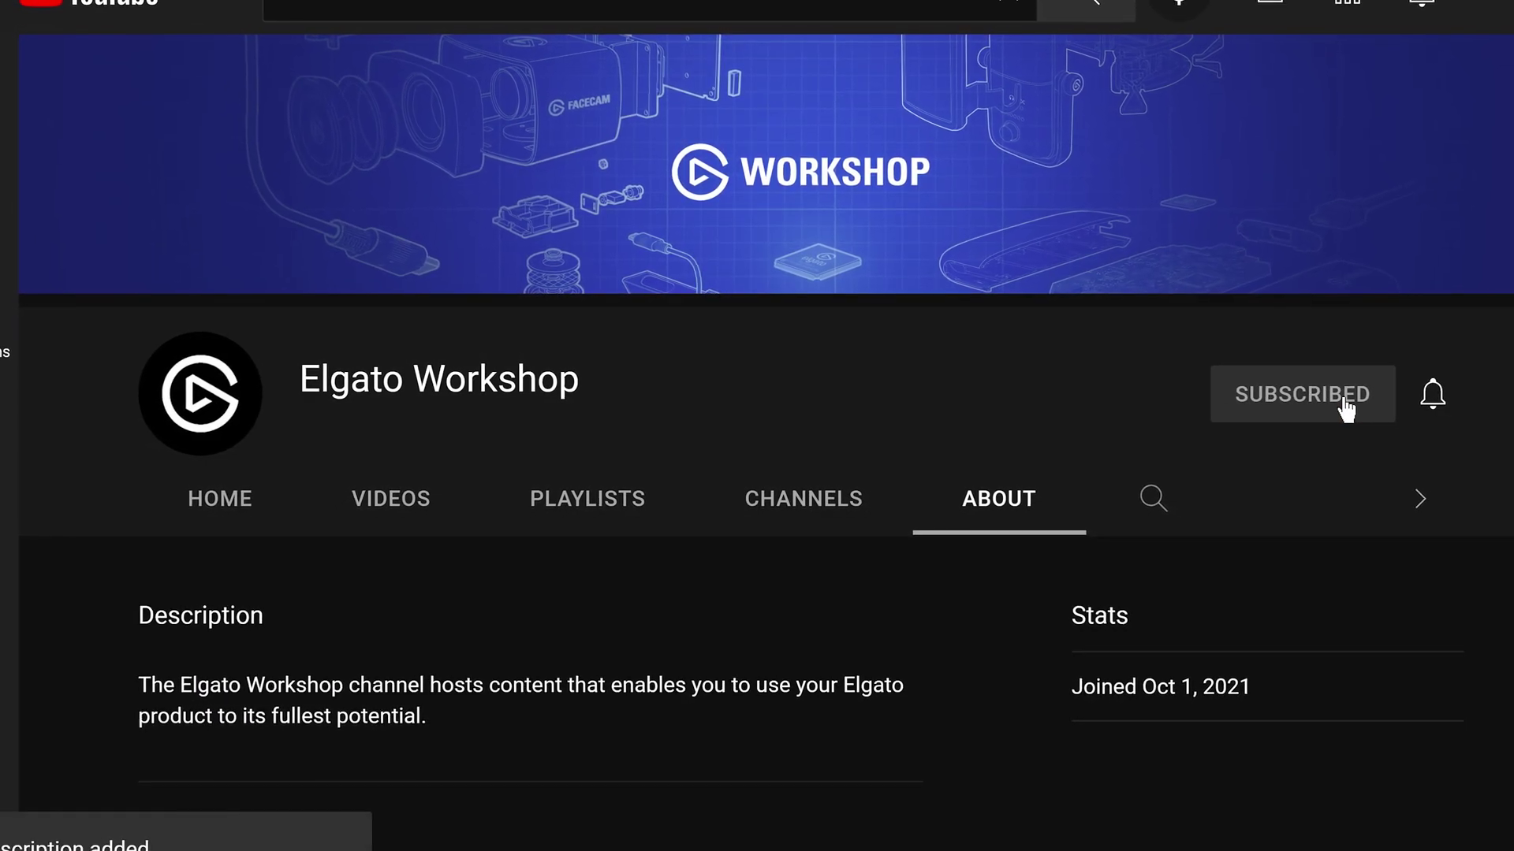